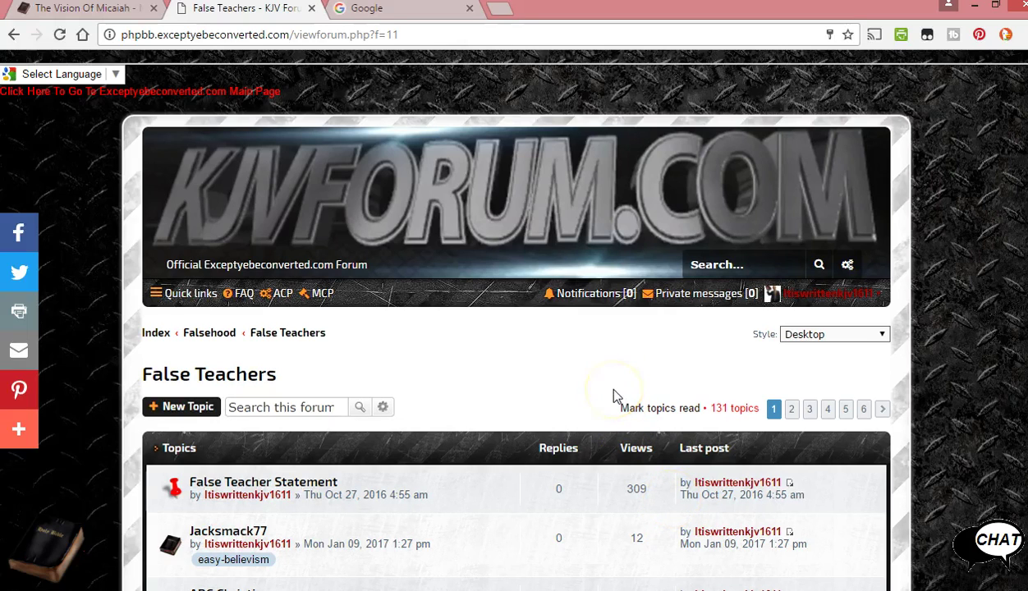
- Open and look through the list of topics tagged seventh-day-adventist
scroll(477, 405, "down", 3)
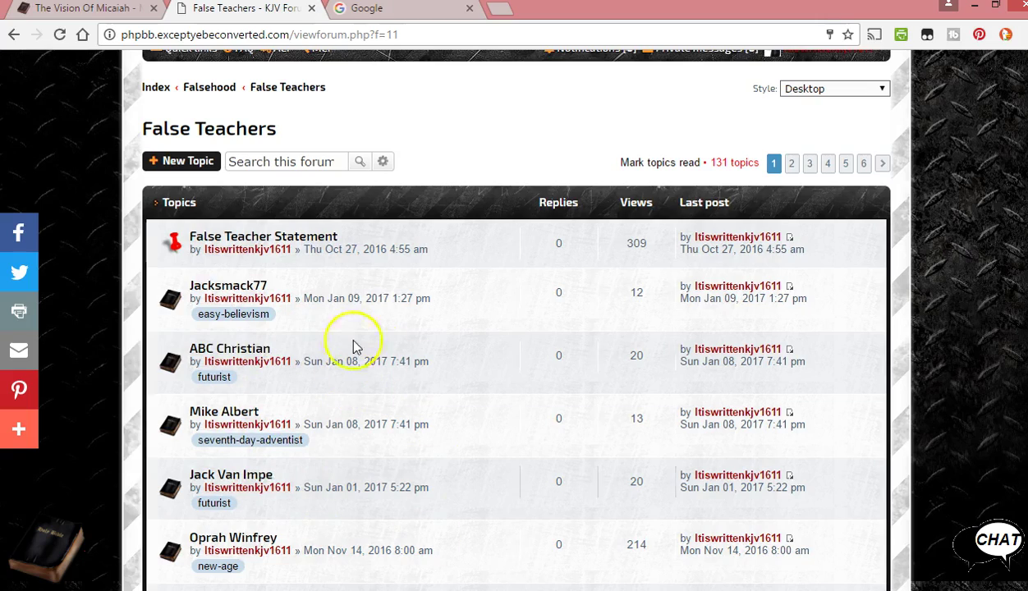
scroll(280, 395, "down", 5)
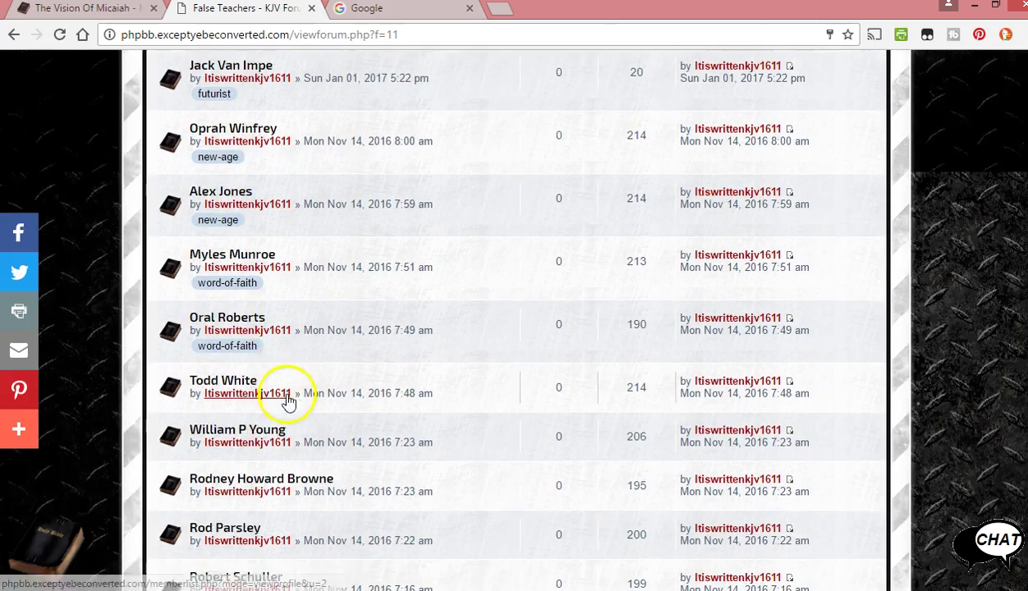
scroll(287, 401, "up", 3)
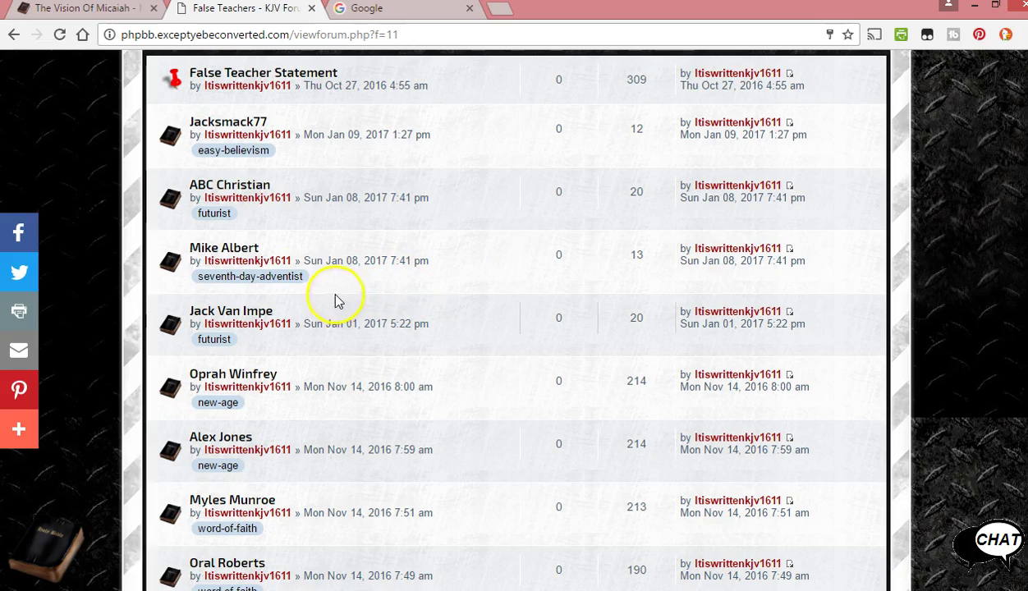
left_click(264, 276)
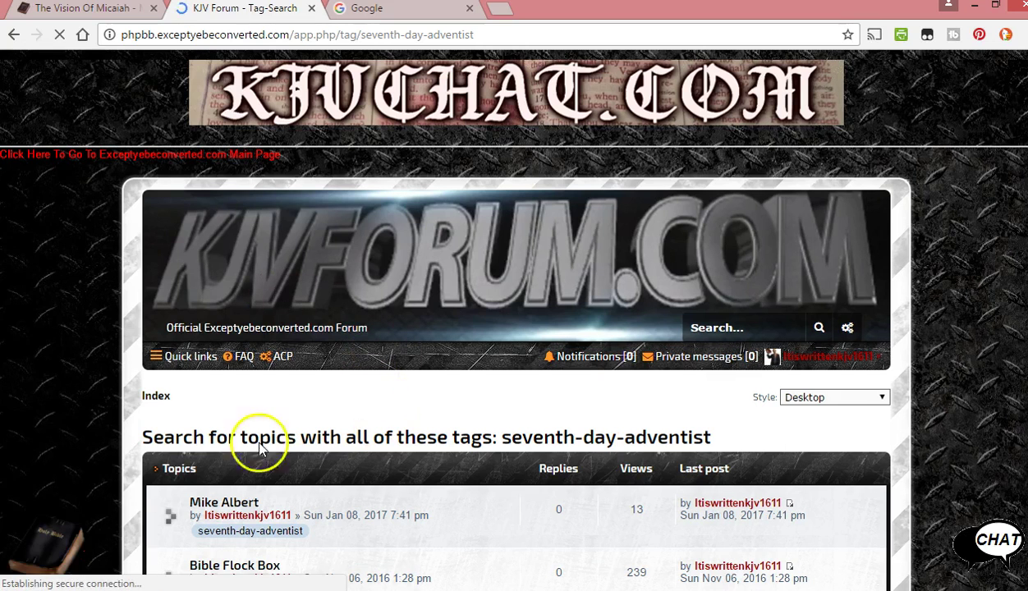
left_click_drag(167, 443, 438, 433)
left_click_drag(529, 450, 592, 440)
scroll(560, 426, "down", 2)
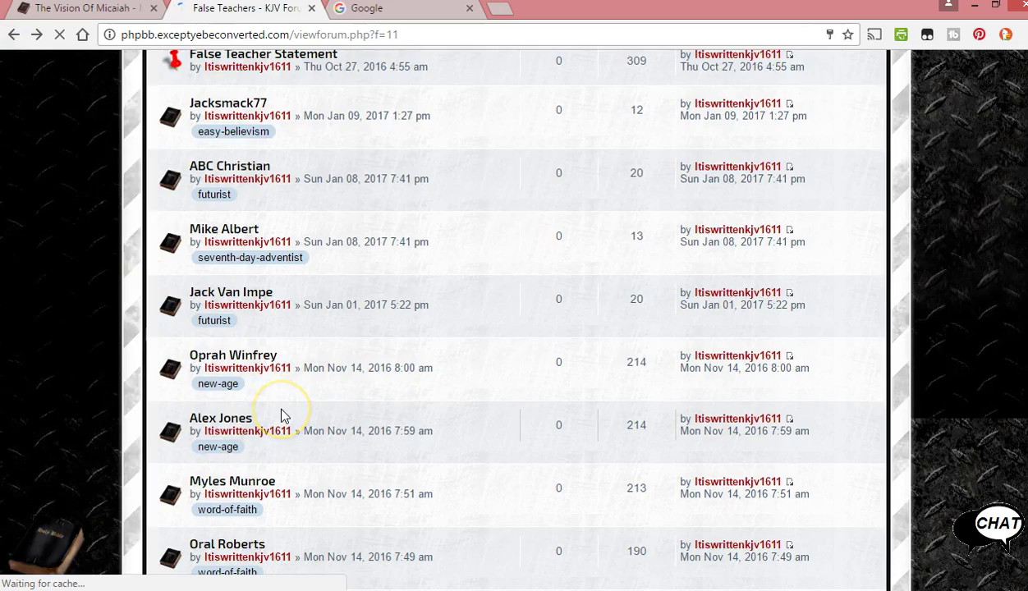
- Scroll down the False Teachers topic list and open the Rod Parsley topic
scroll(281, 416, "down", 3)
scroll(281, 415, "down", 3)
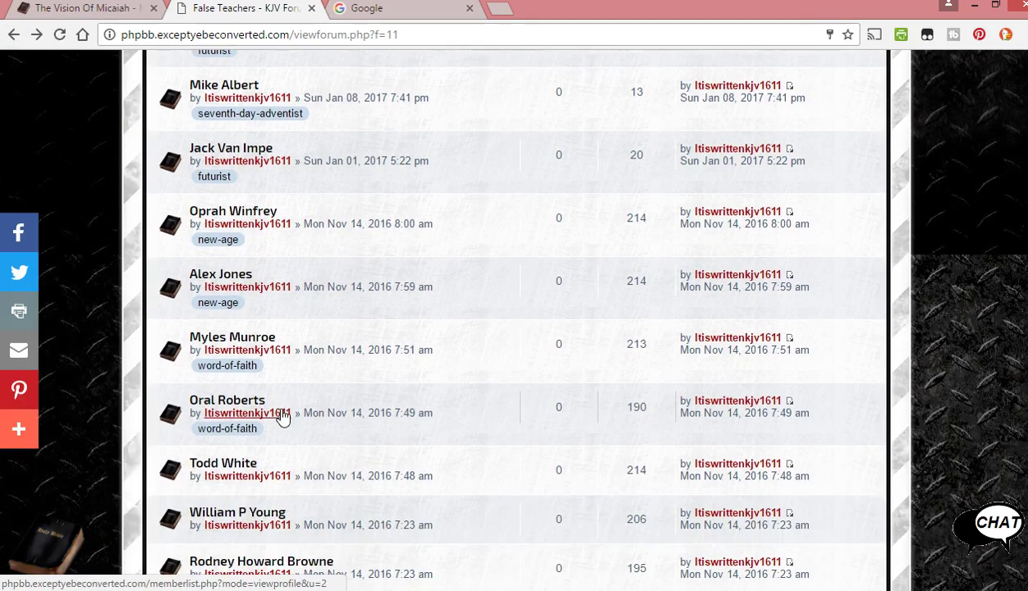
scroll(349, 419, "up", 3)
scroll(348, 421, "up", 5)
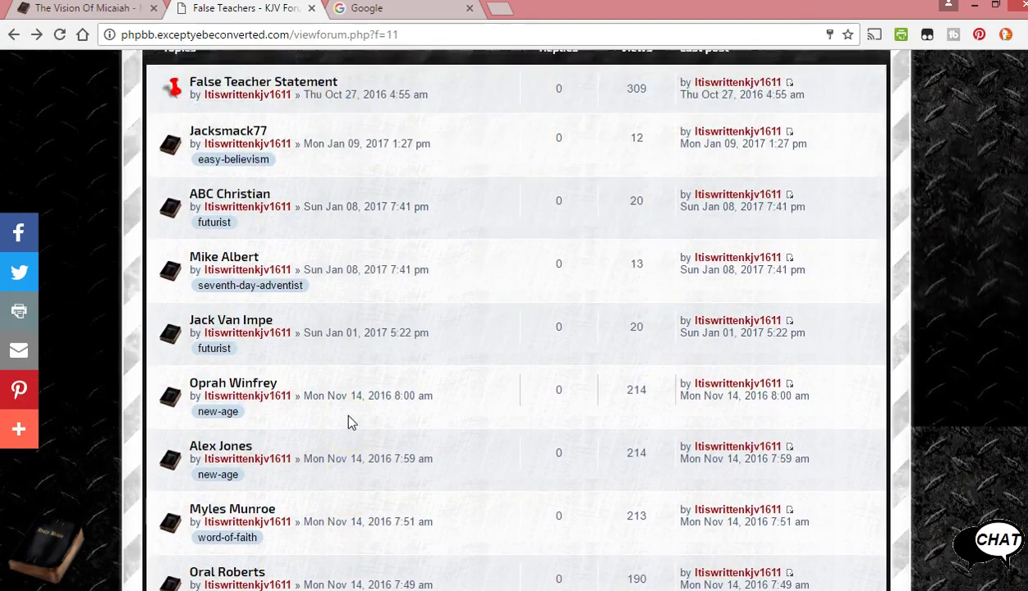
scroll(348, 421, "down", 3)
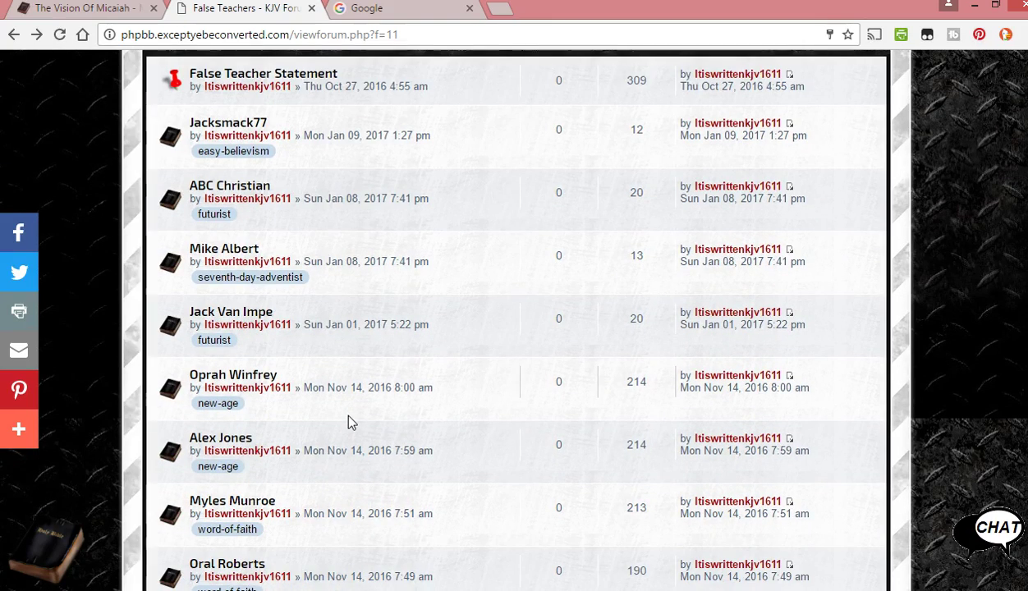
scroll(348, 421, "down", 1)
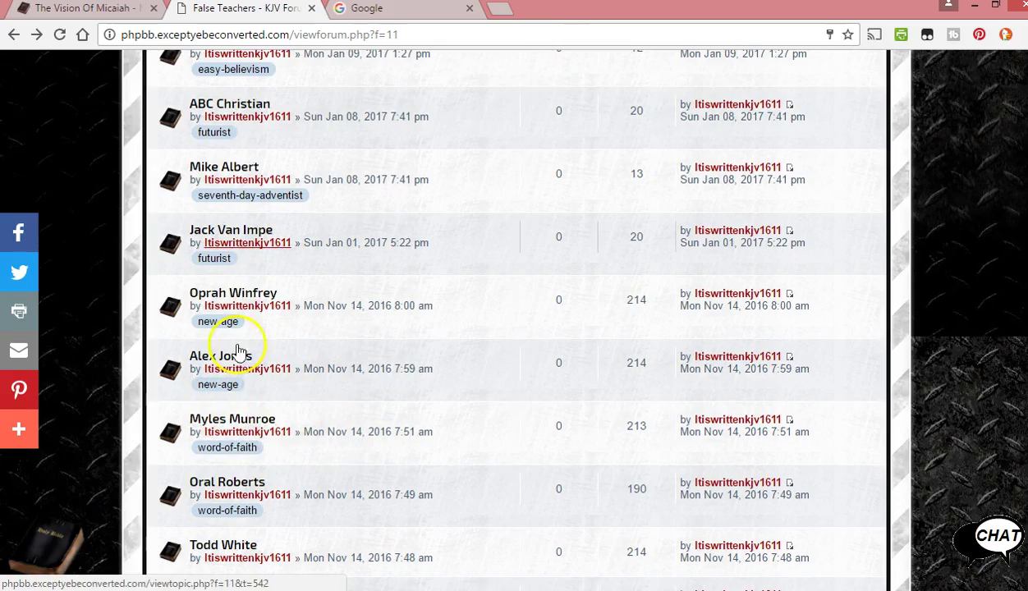
scroll(287, 455, "down", 1)
scroll(287, 456, "down", 1)
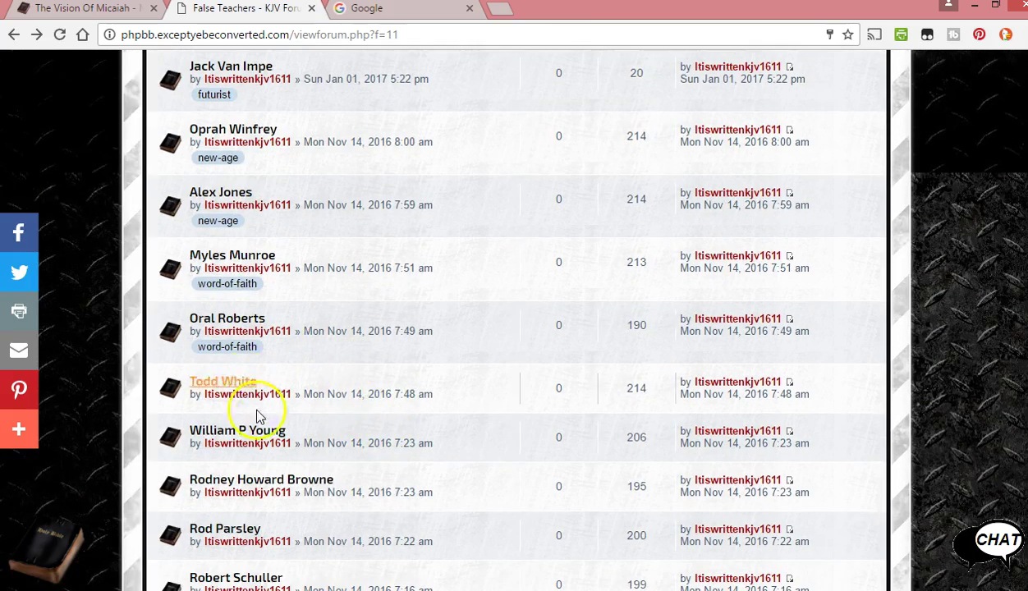
scroll(337, 413, "down", 2)
scroll(332, 402, "down", 1)
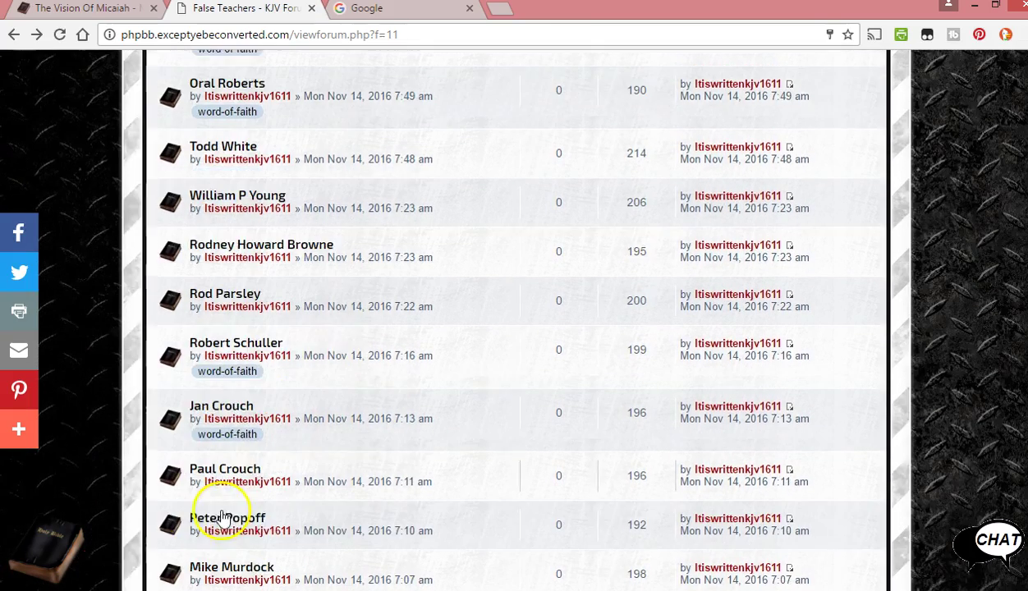
left_click(236, 284)
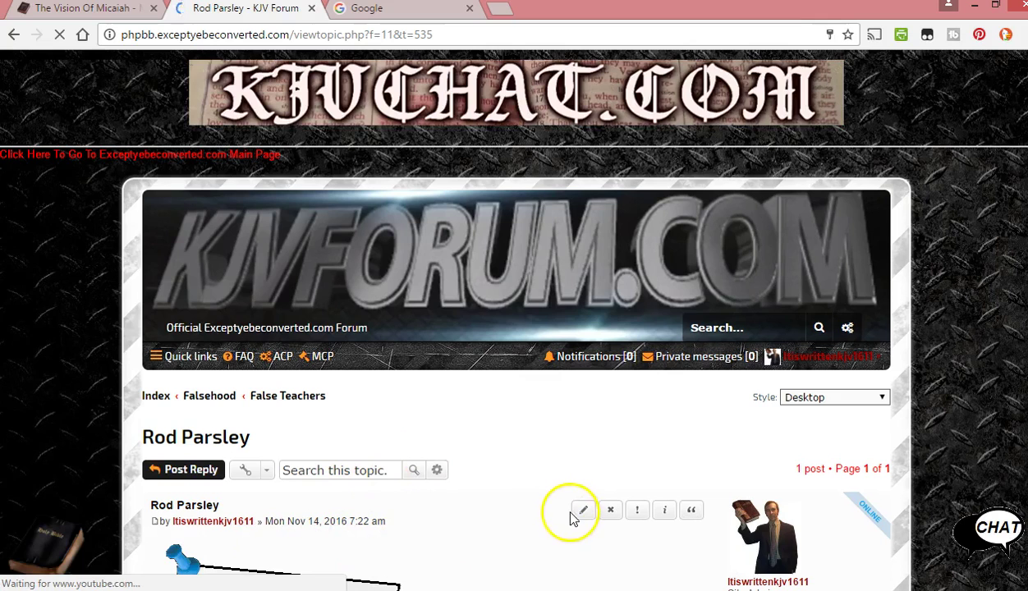
- Edit the Rod Parsley post, add the word-of-faith tag from the autocomplete, and submit
left_click(583, 532)
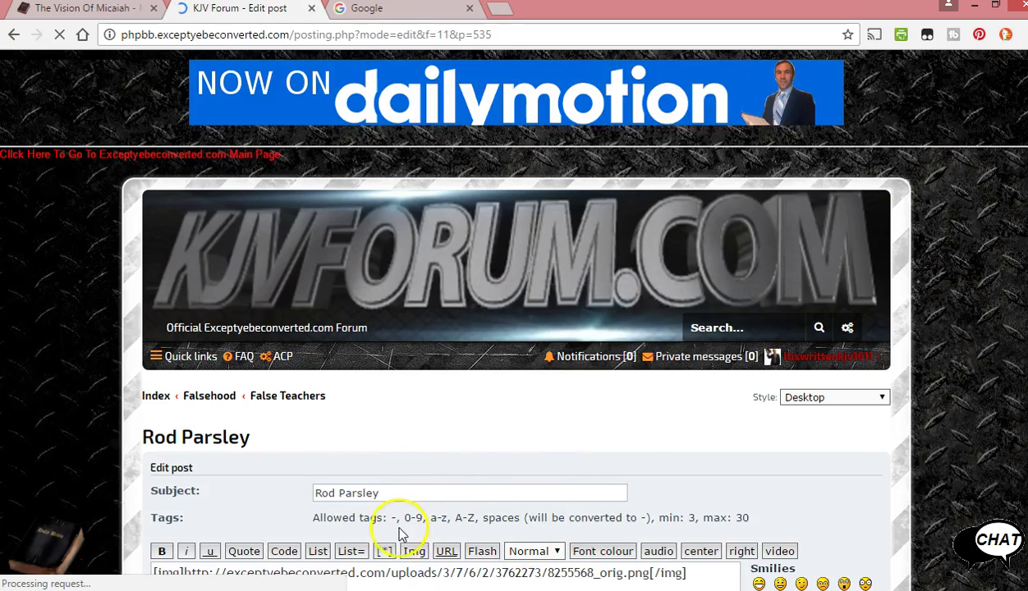
left_click(337, 544)
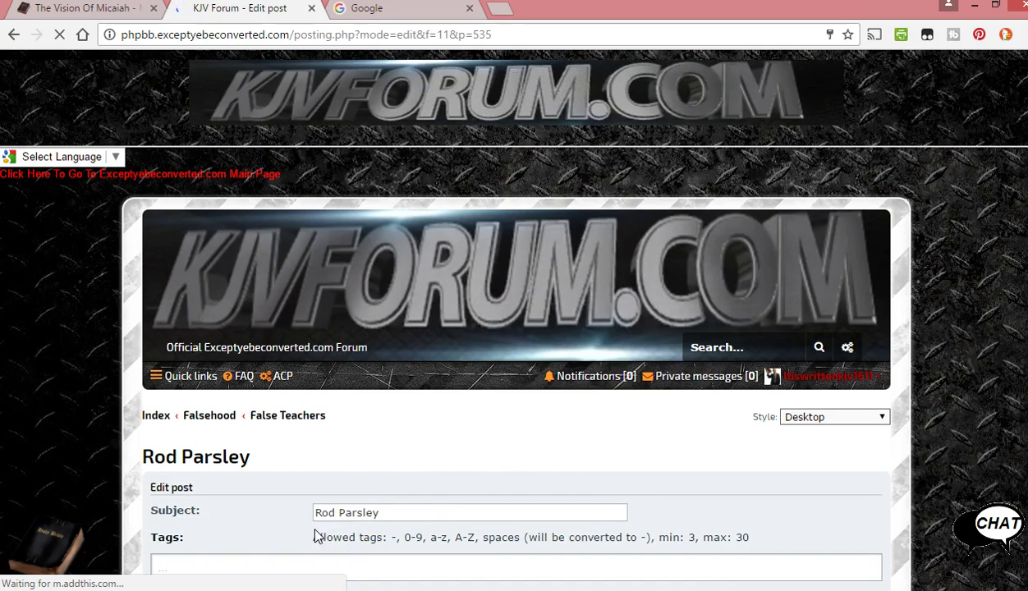
scroll(316, 534, "down", 2)
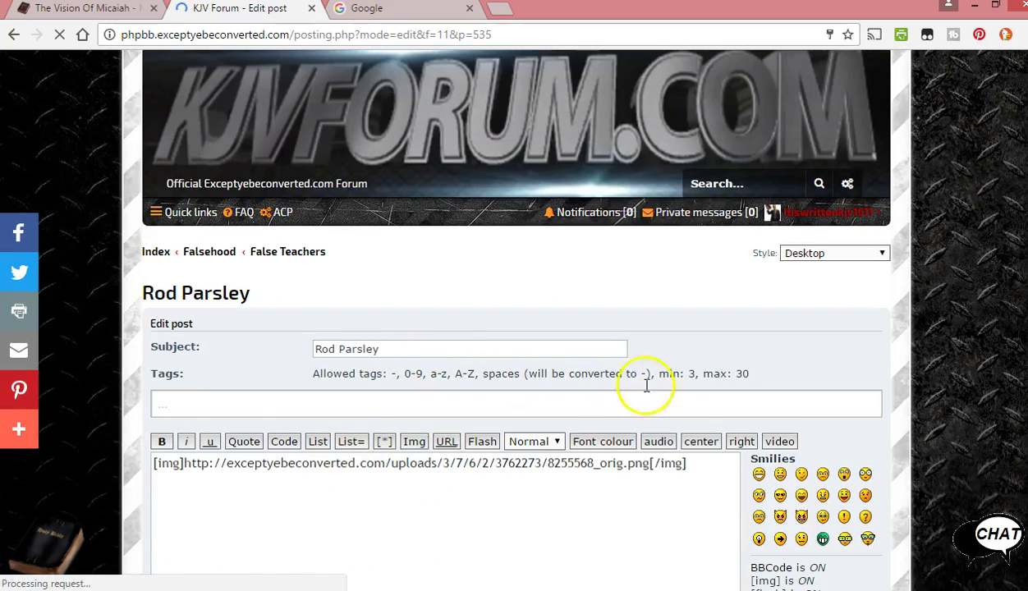
left_click(286, 399)
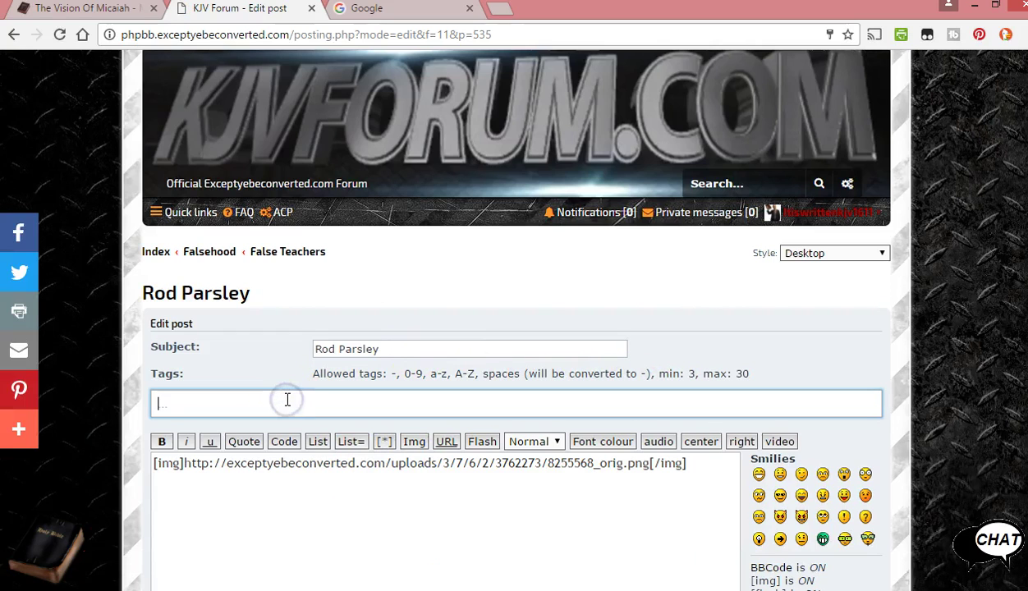
type("word")
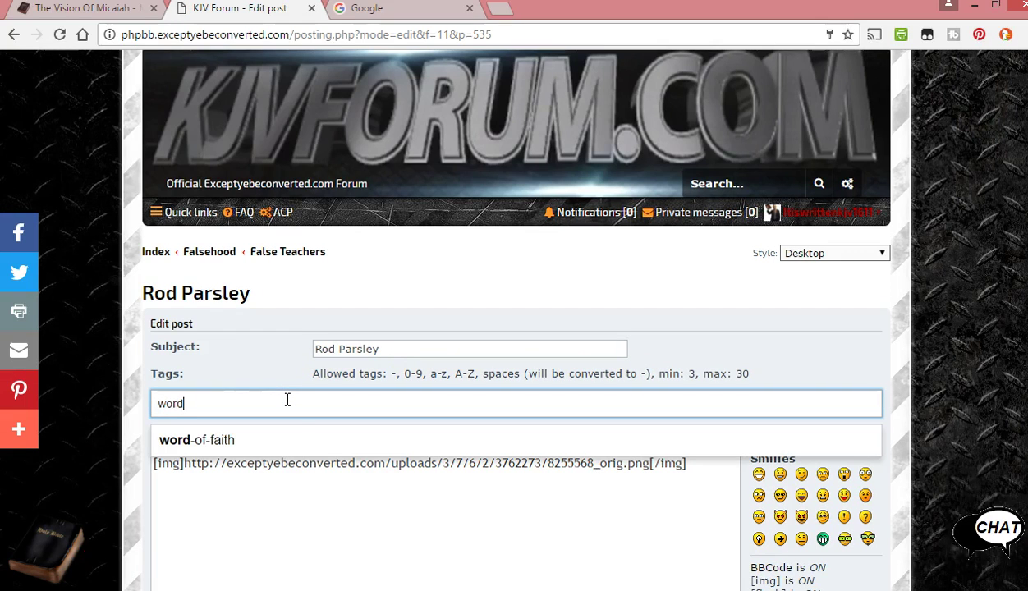
left_click(260, 430)
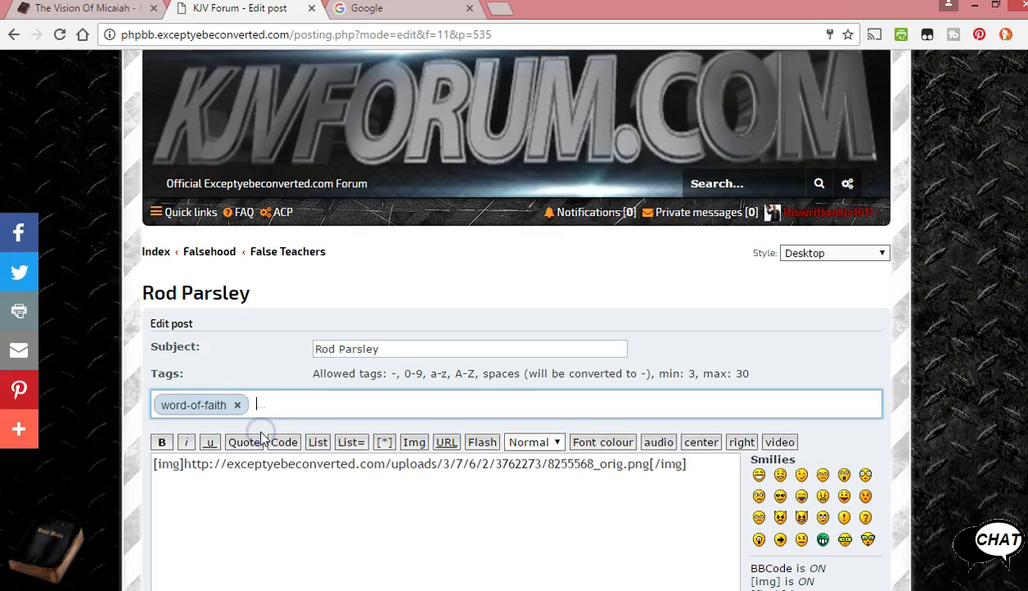
scroll(557, 538, "down", 2)
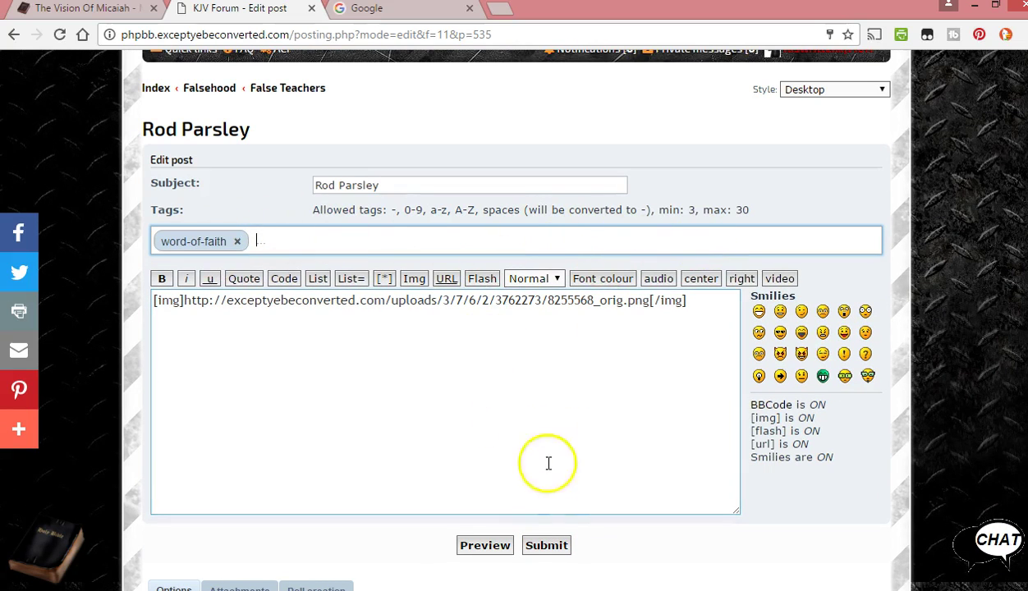
left_click(548, 555)
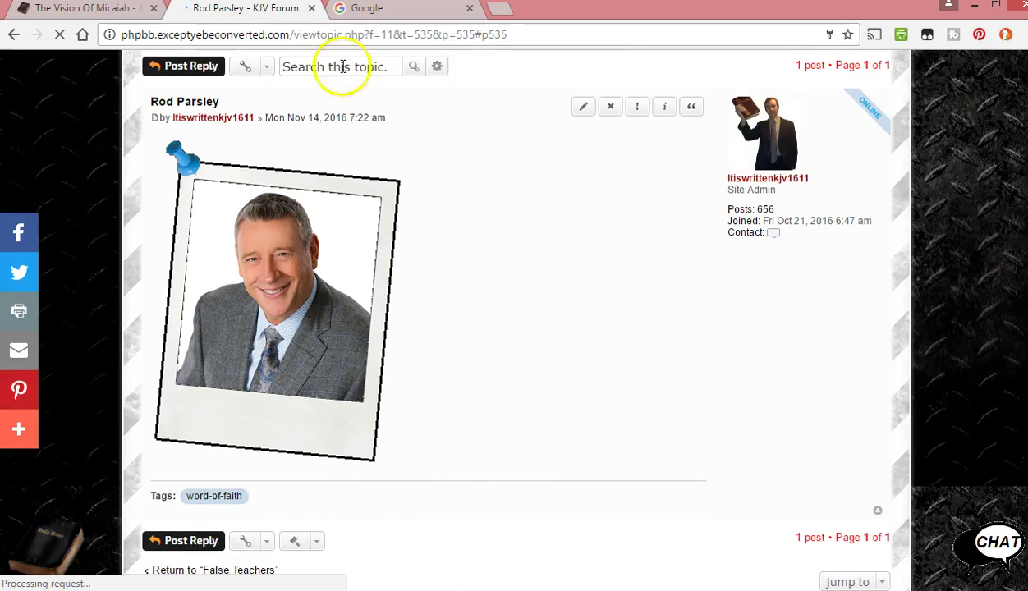
scroll(369, 187, "up", 2)
left_click(266, 162)
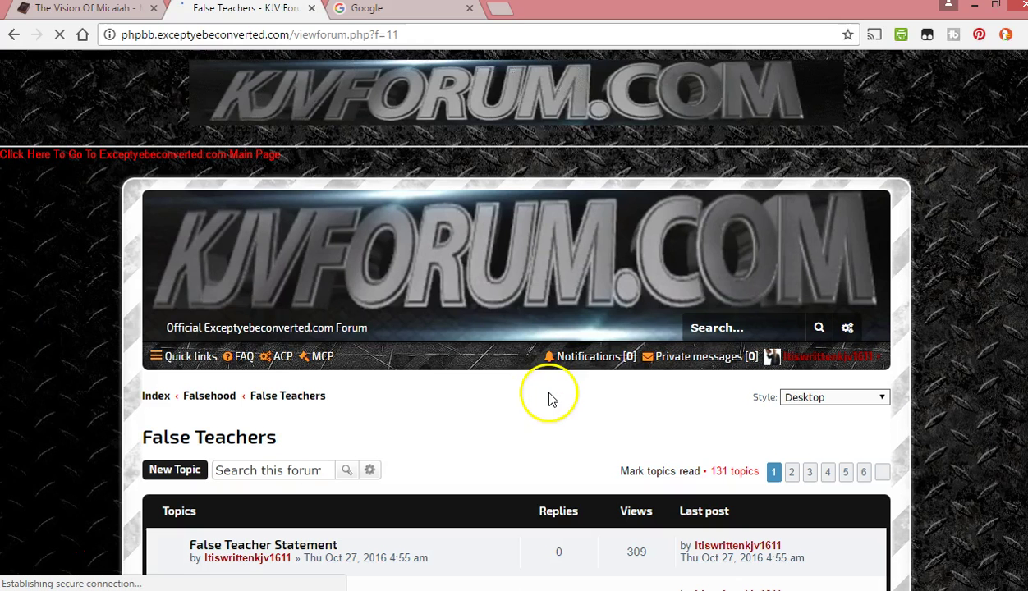
scroll(560, 521, "down", 1)
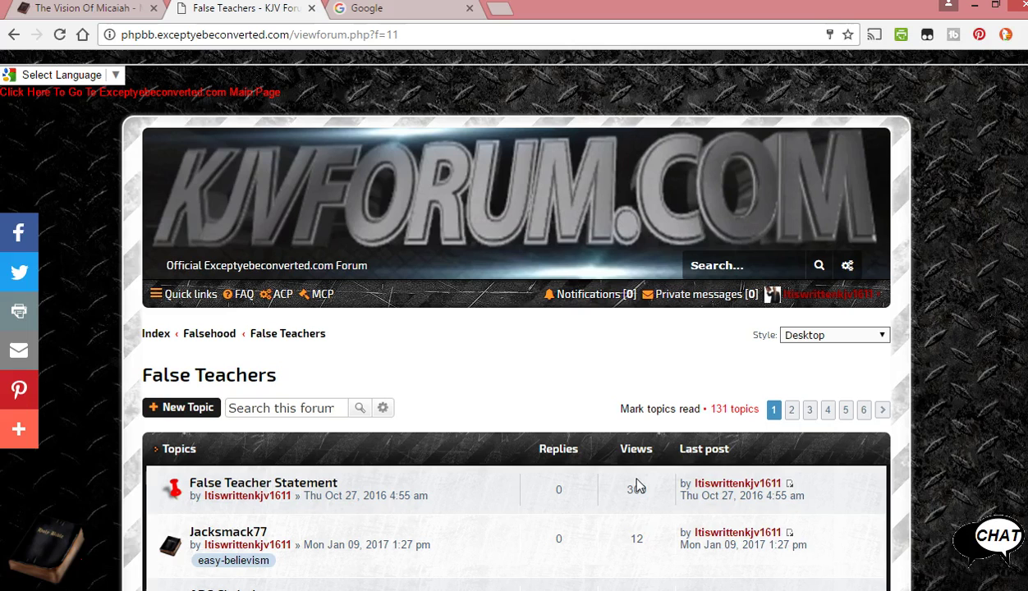
left_click(752, 490)
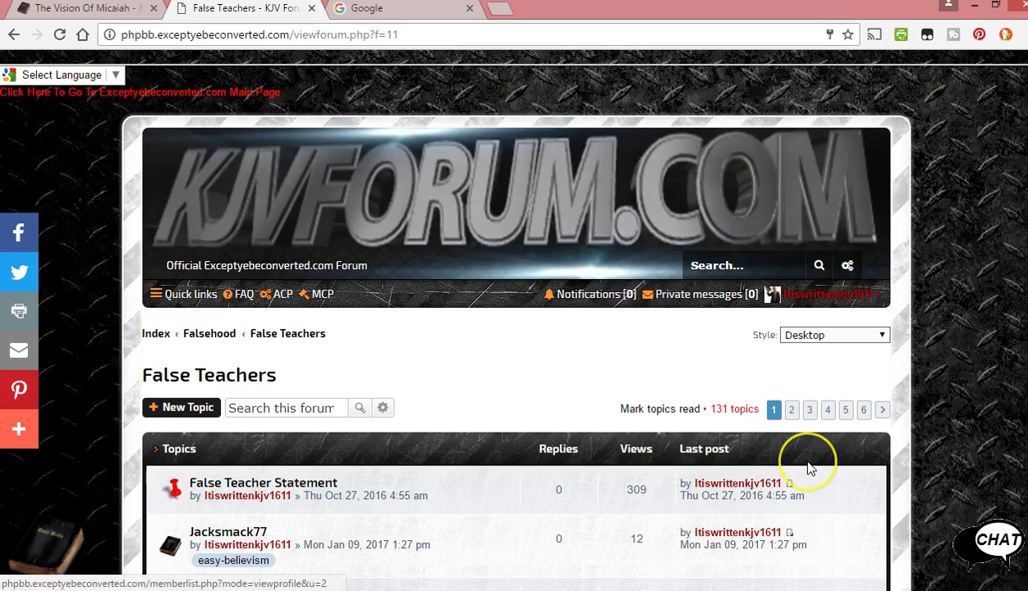
scroll(809, 468, "down", 1)
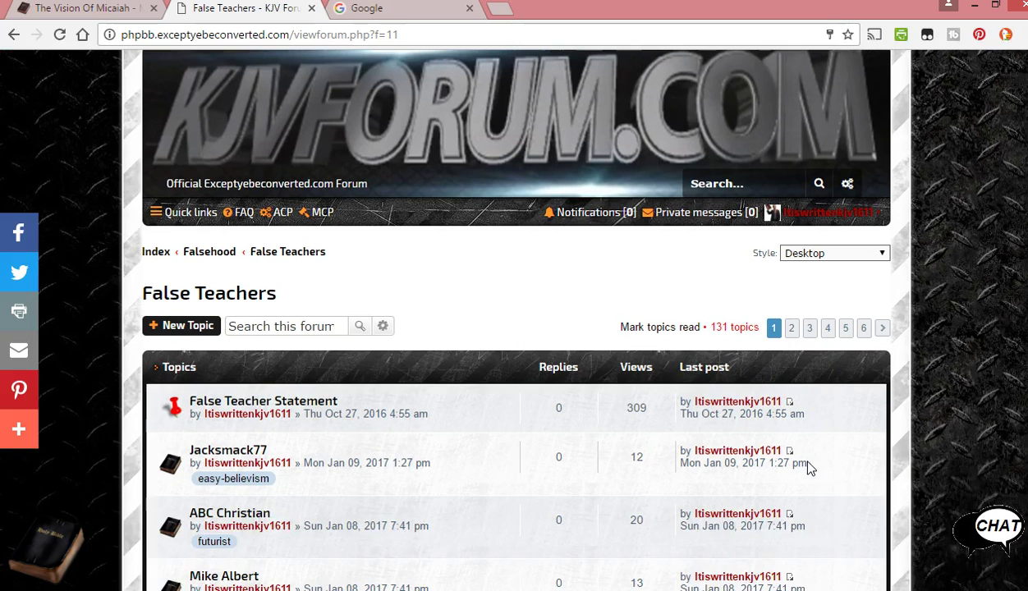
left_click(833, 440)
scroll(831, 442, "down", 3)
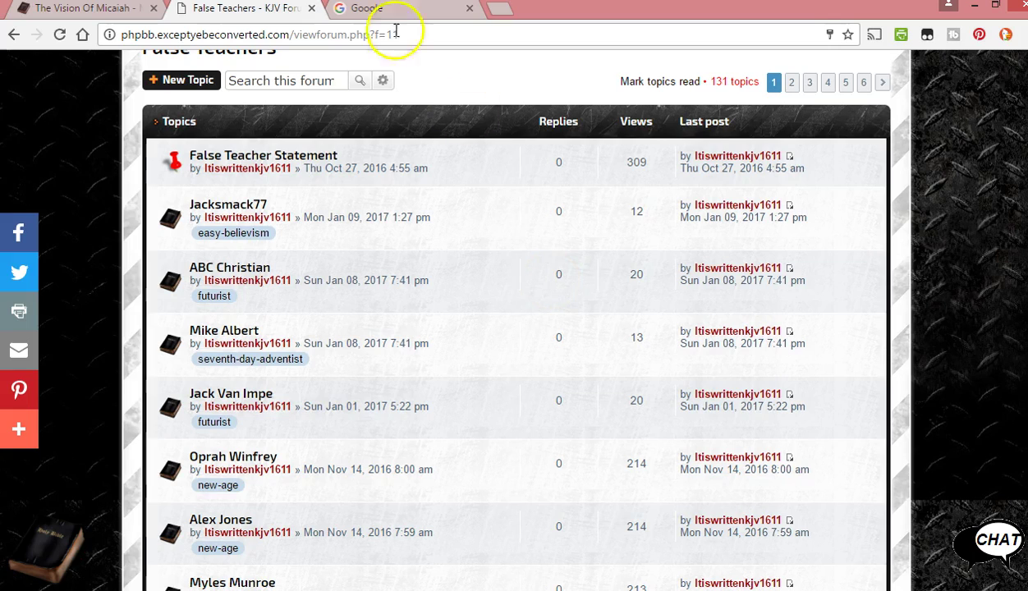
- Browse The Vision Of Micaiah's STUDY > Figures of Speech submenus, like Understatement and Comparison
left_click(127, 8)
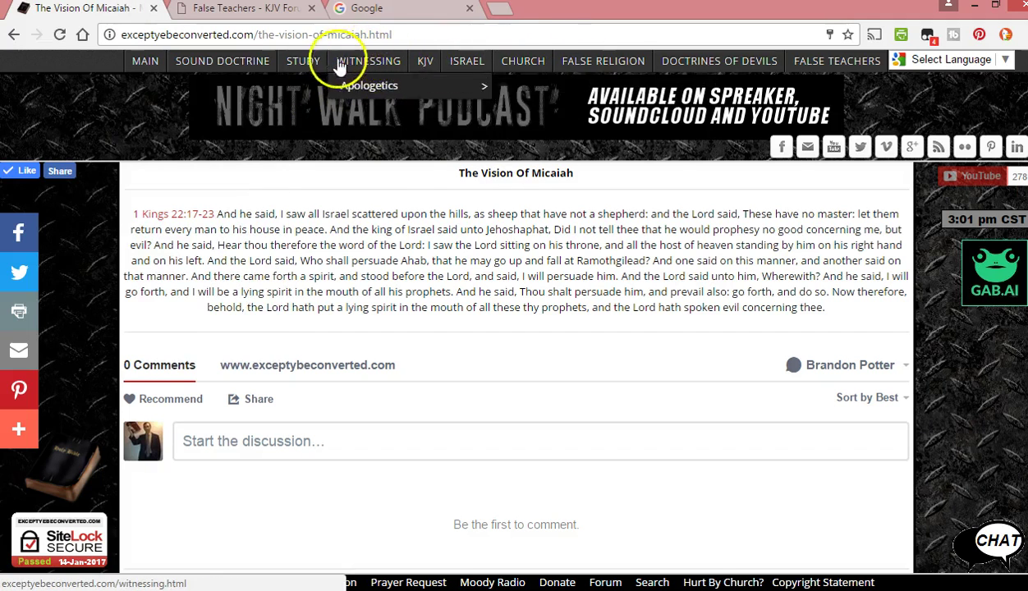
mouse_move(307, 86)
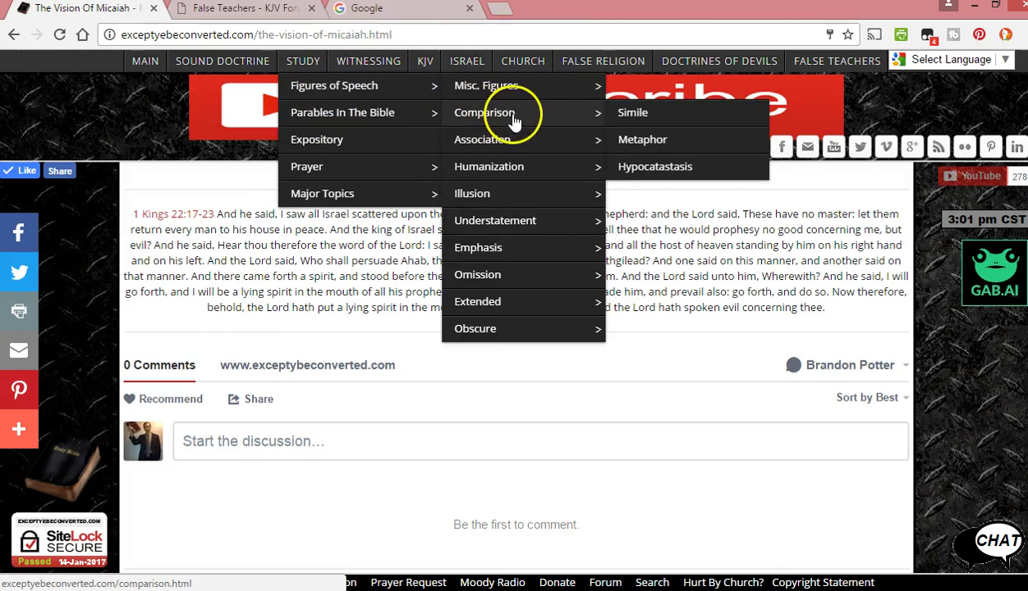
mouse_move(527, 148)
mouse_move(527, 178)
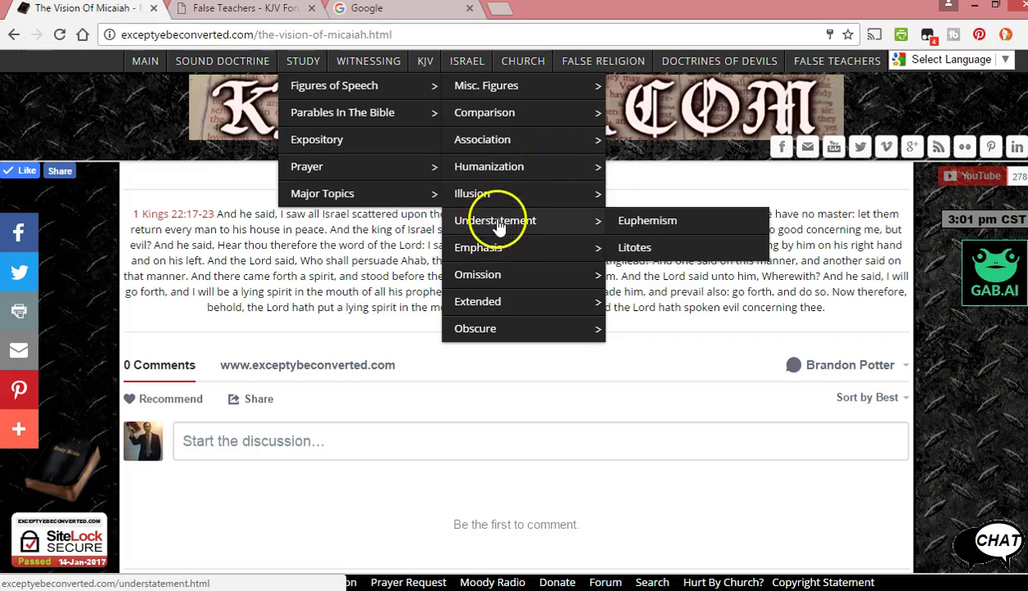
mouse_move(550, 284)
mouse_move(543, 222)
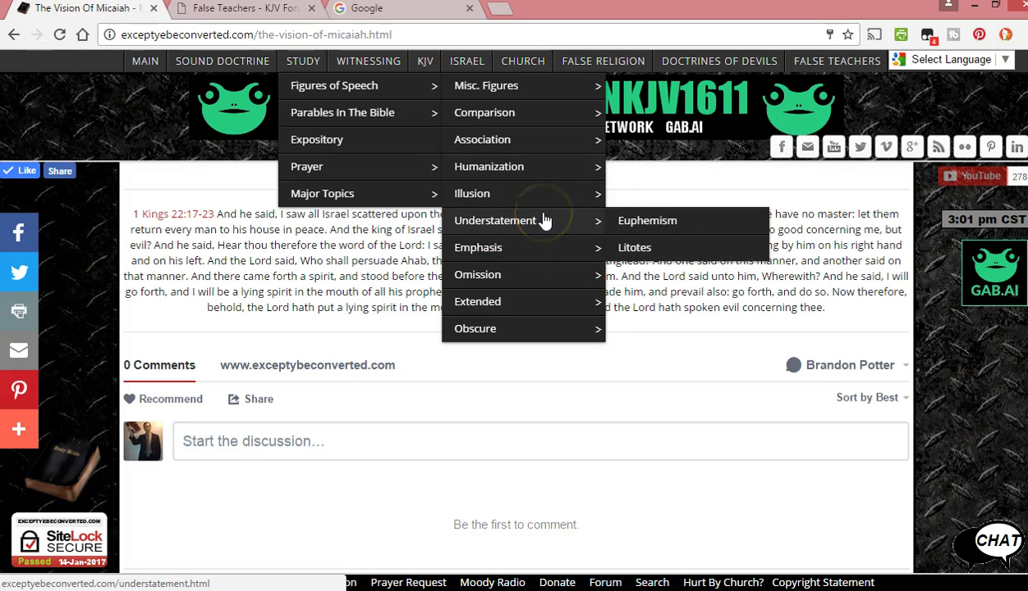
mouse_move(550, 121)
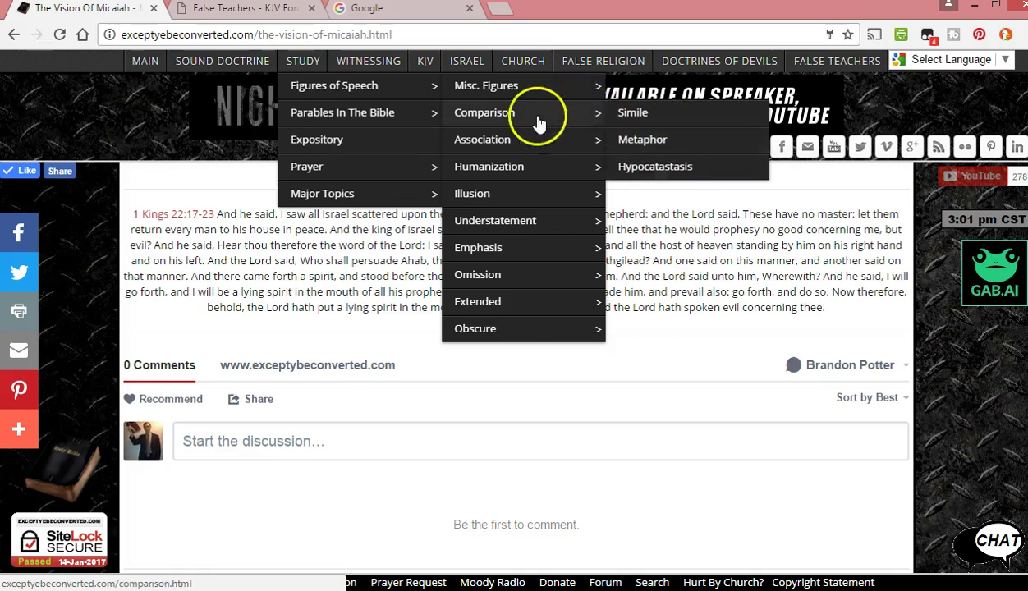
left_click(246, 9)
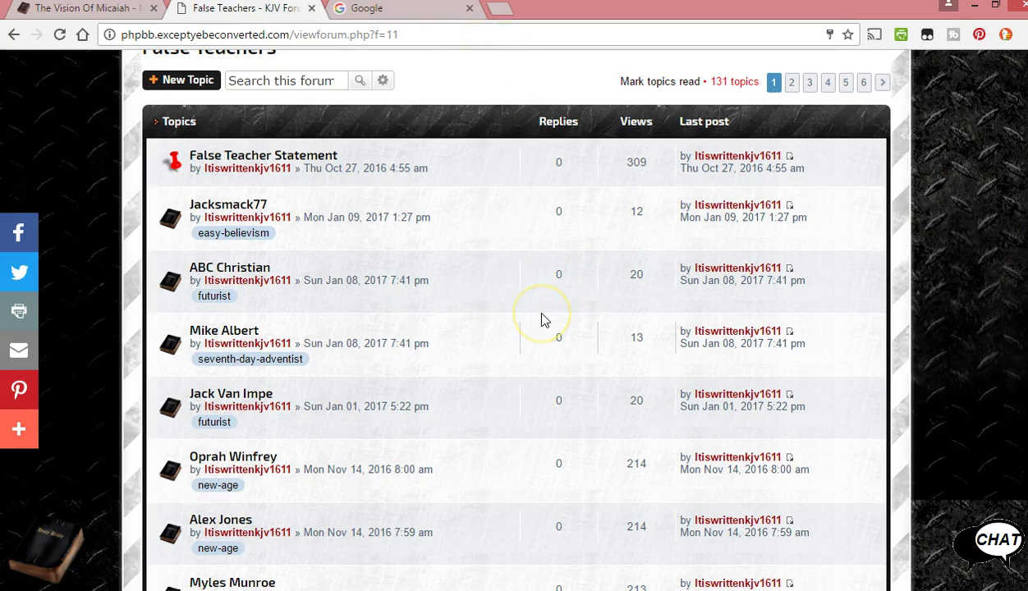
- Scroll down the False Teachers topic list and open the untagged John Hagee topic
scroll(541, 319, "down", 3)
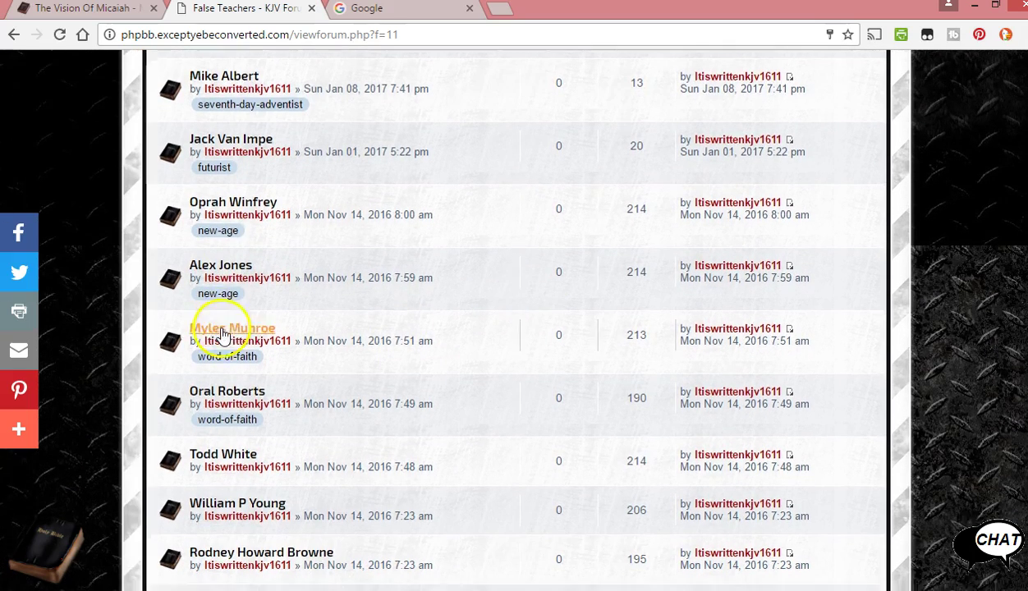
scroll(351, 359, "down", 1)
scroll(350, 360, "down", 1)
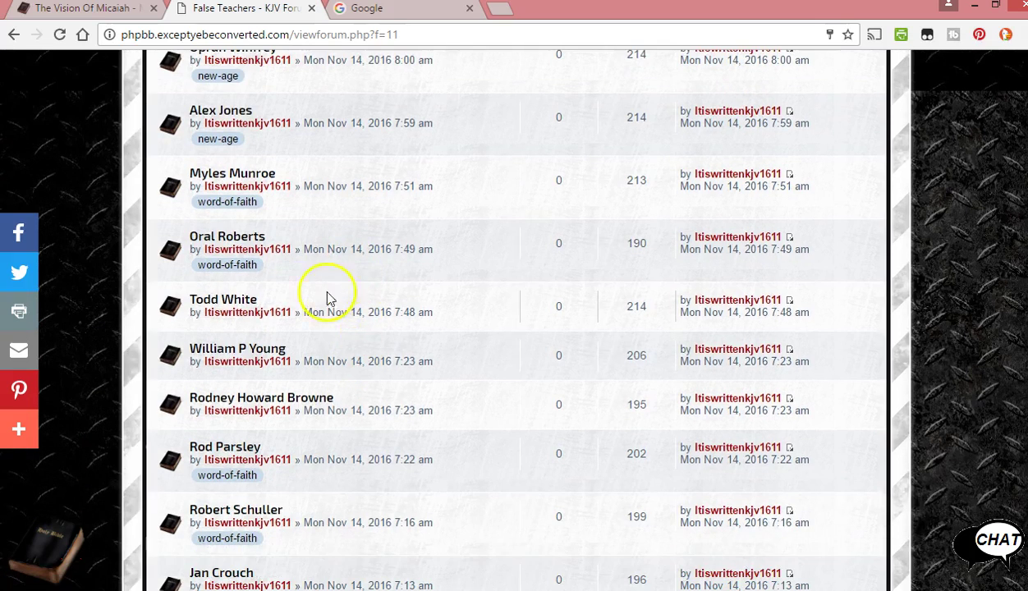
left_click(245, 302)
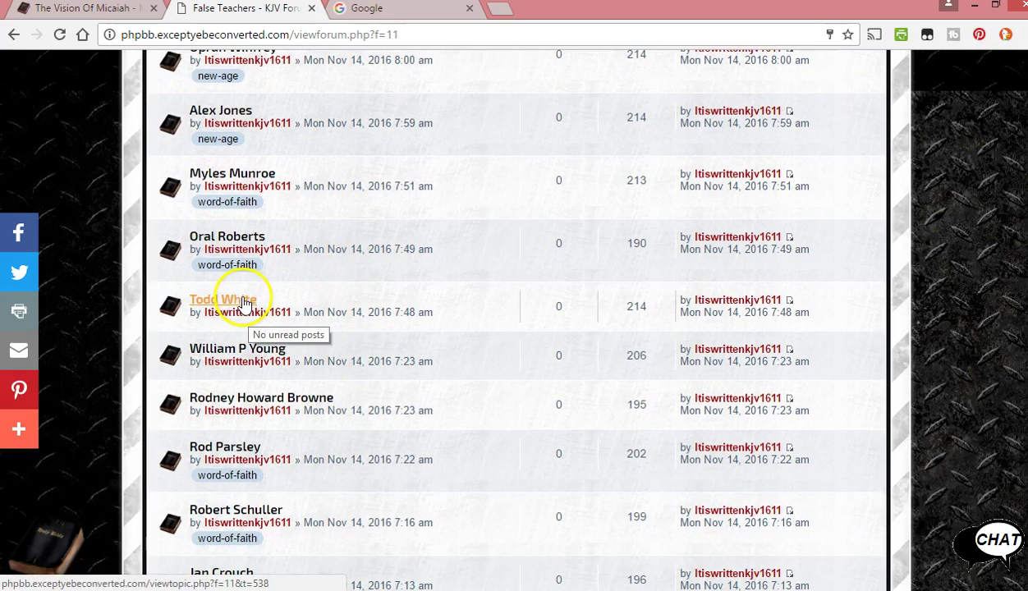
scroll(242, 541, "down", 1)
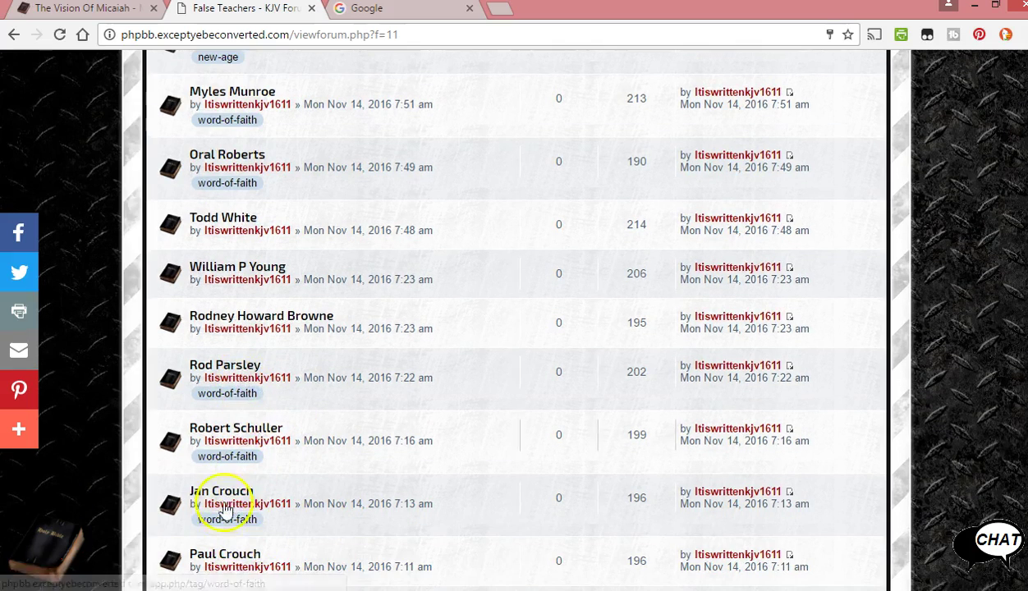
scroll(267, 493, "down", 3)
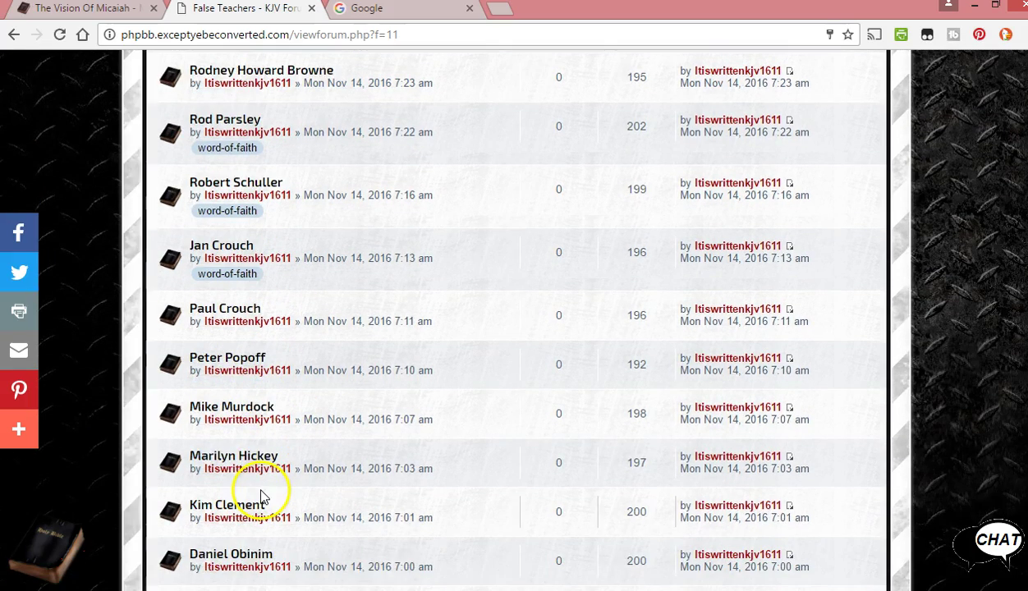
scroll(263, 495, "down", 1)
scroll(246, 517, "down", 3)
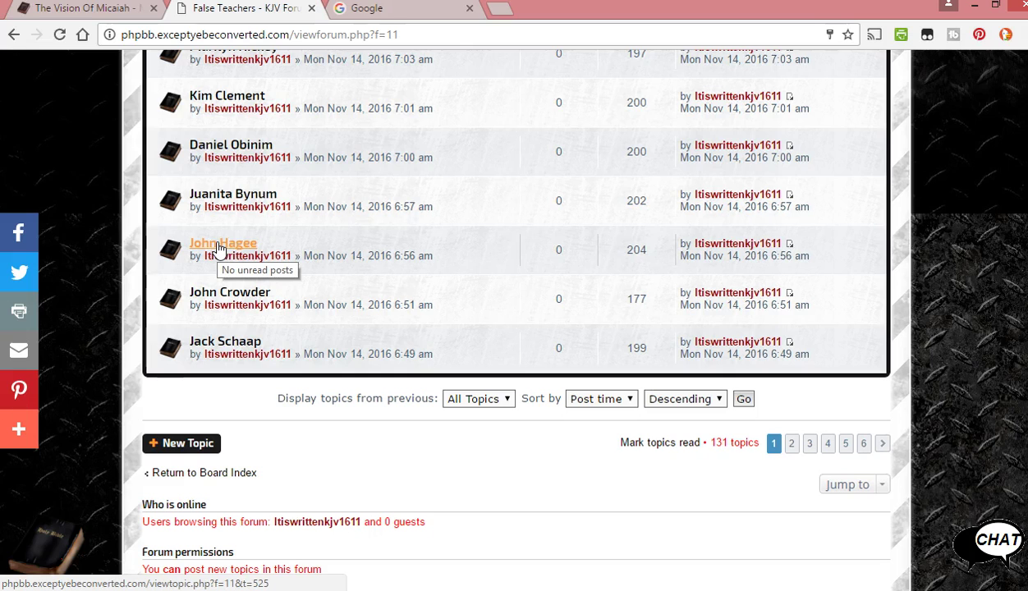
left_click(218, 249)
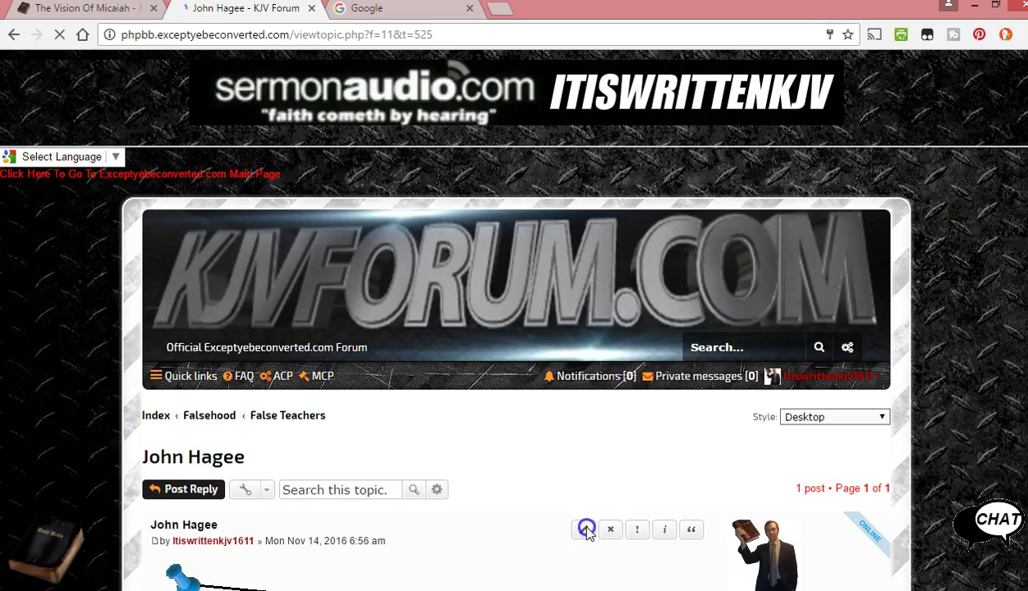
- Edit the John Hagee post, add the tag duel-covenant-theology, and submit
left_click(586, 531)
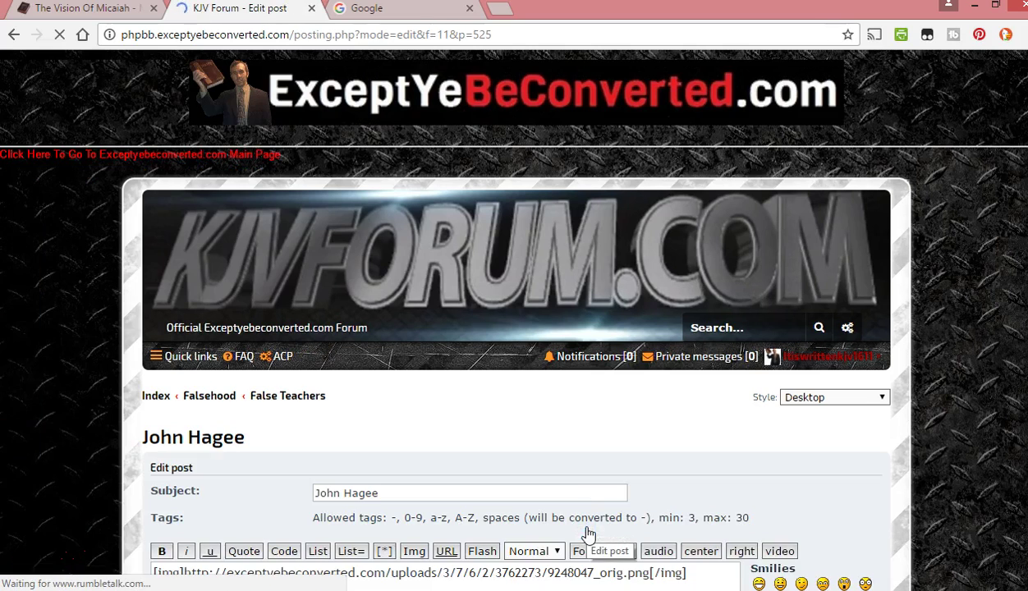
scroll(538, 531, "down", 1)
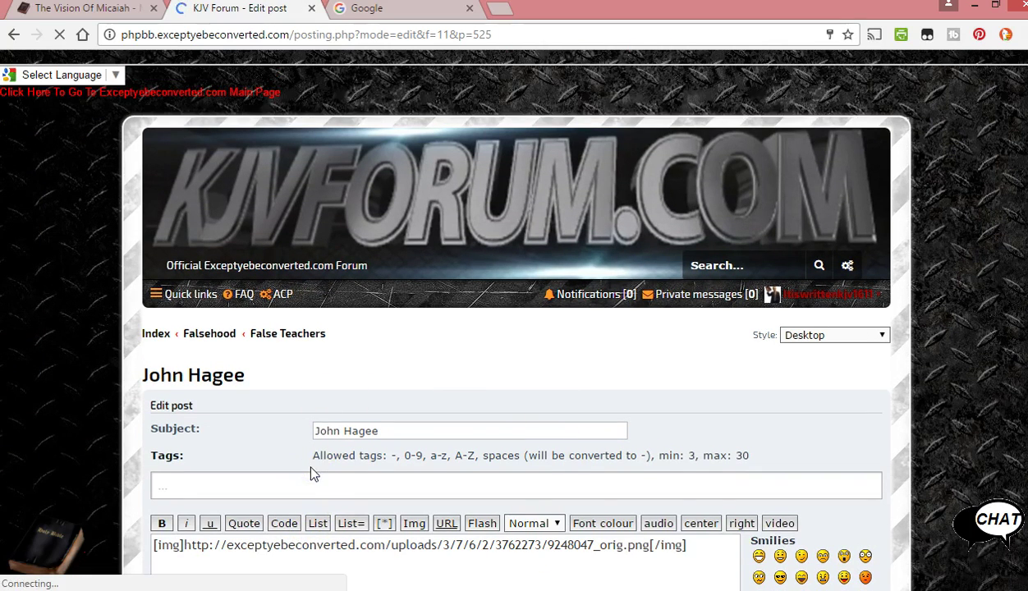
left_click(309, 481)
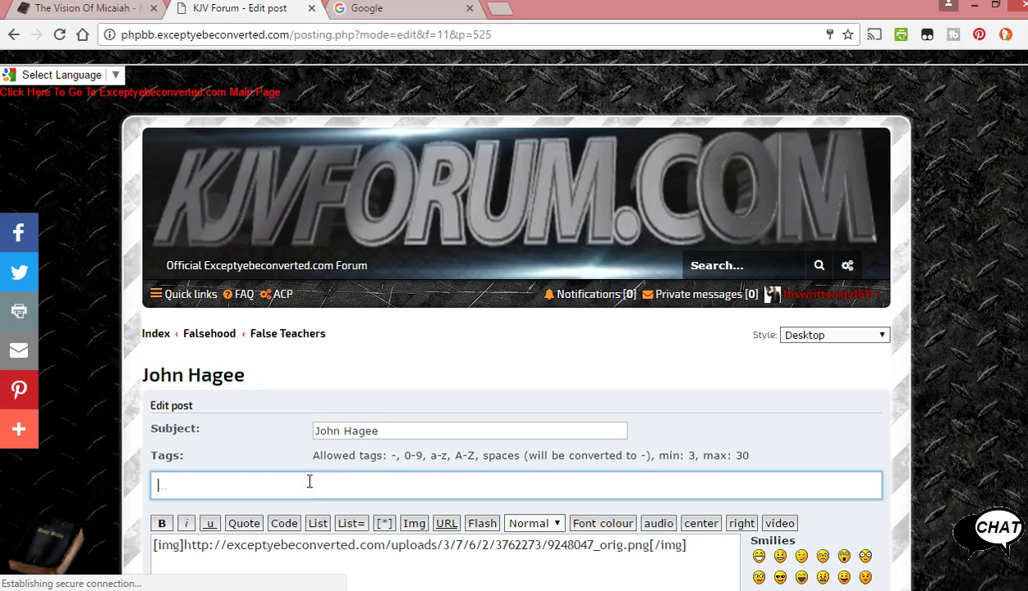
type("duel covenant theology")
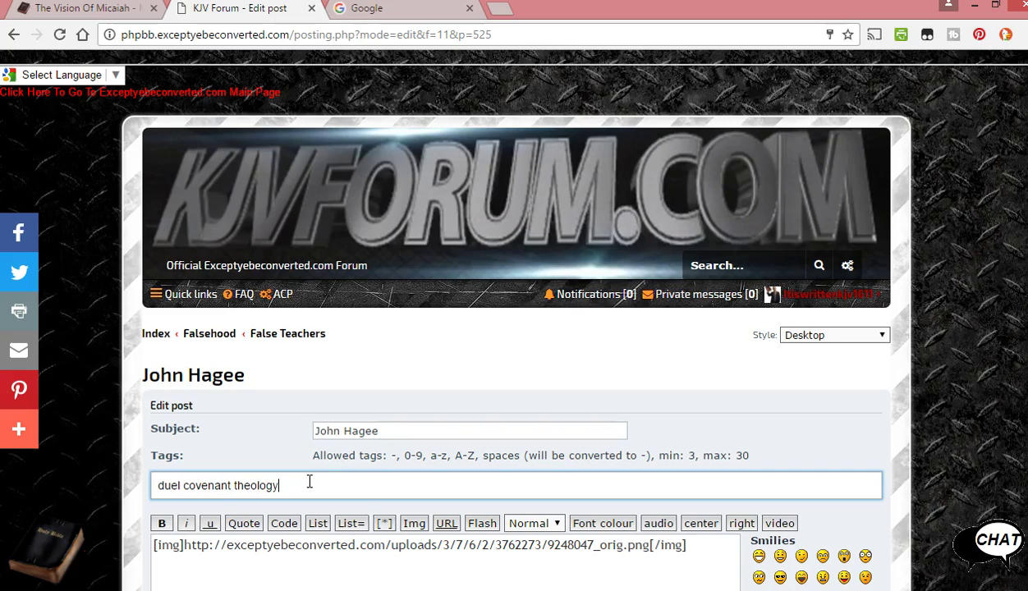
scroll(304, 483, "down", 4)
left_click(438, 323)
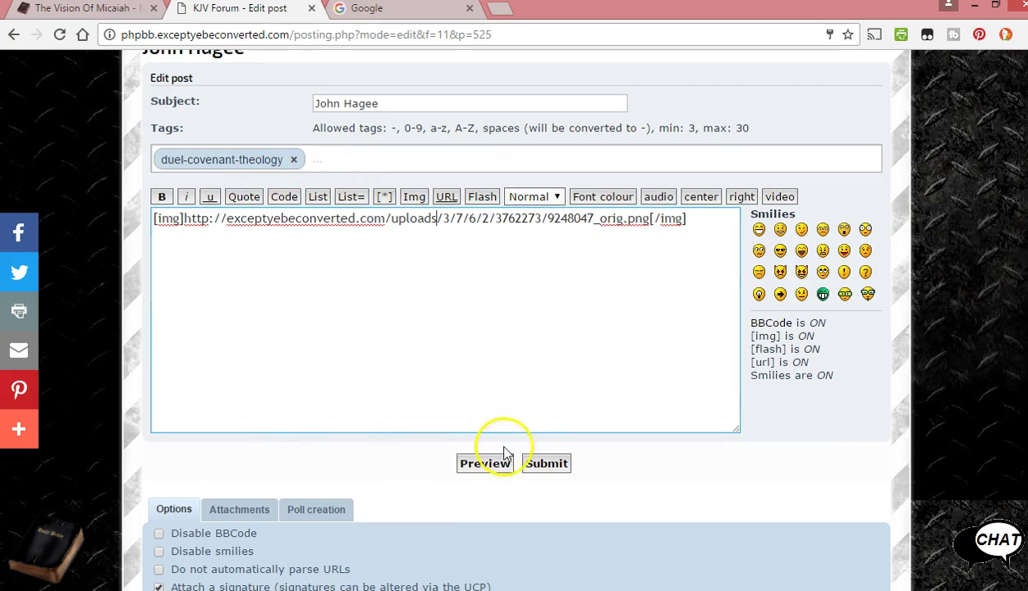
left_click(543, 467)
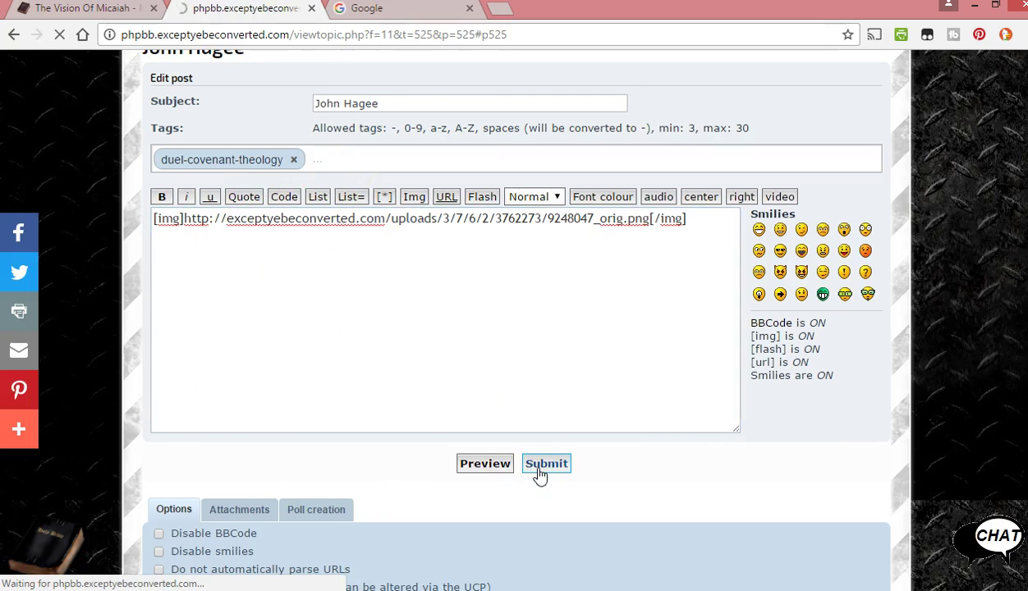
- Check the saved duel-covenant-theology tag, then search 'duel covenant theolog' on Google to verify spelling
scroll(539, 476, "down", 4)
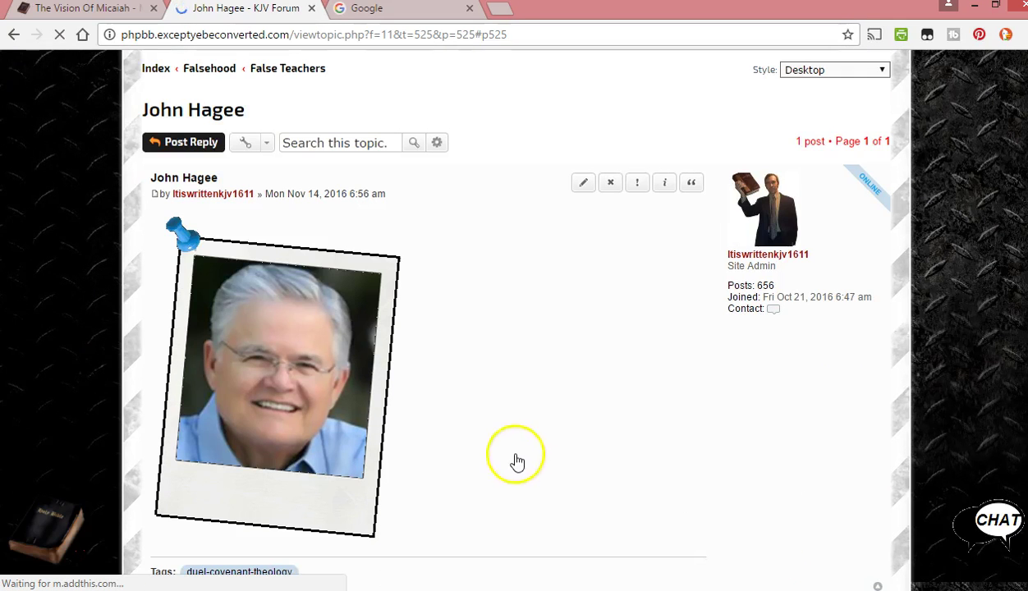
scroll(270, 519, "down", 1)
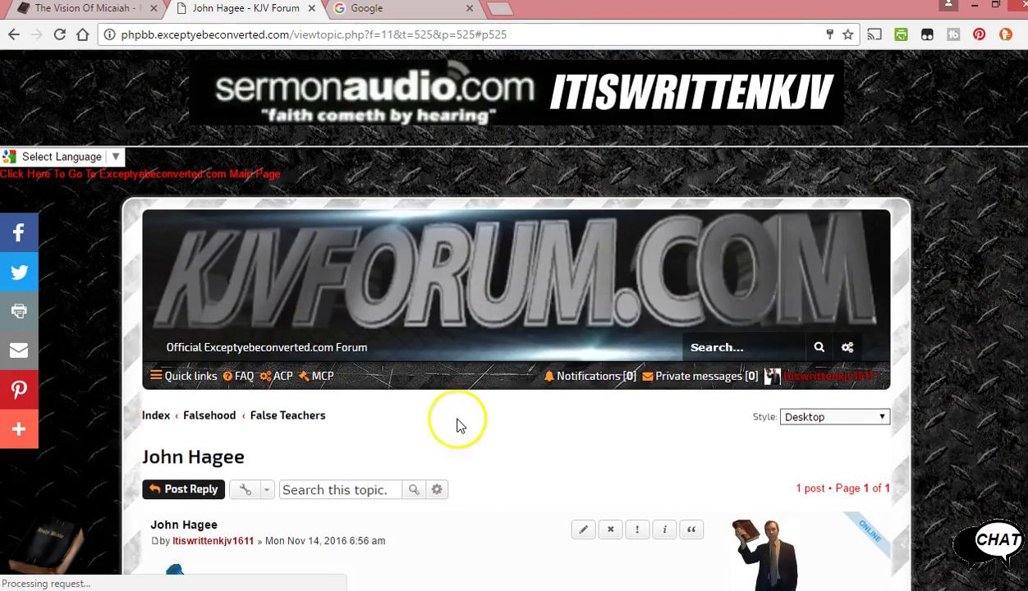
scroll(458, 425, "down", 5)
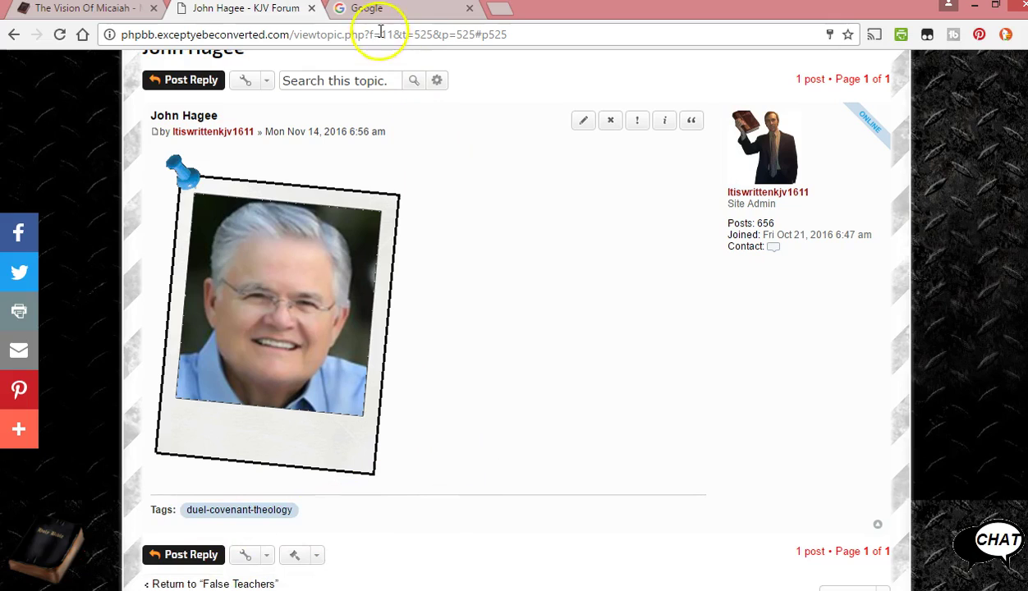
left_click(367, 10)
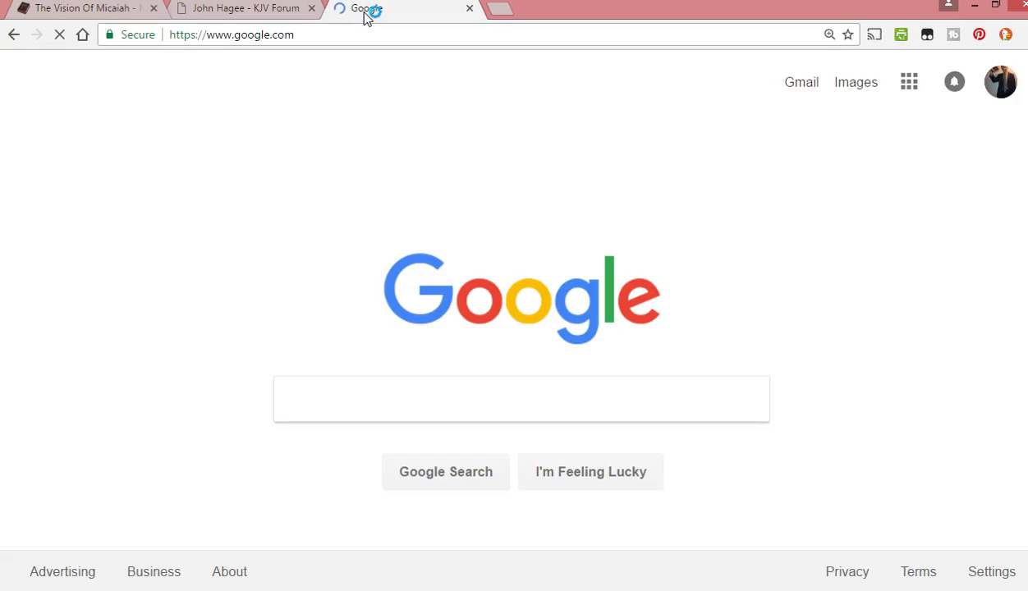
type("duel covenant theolog")
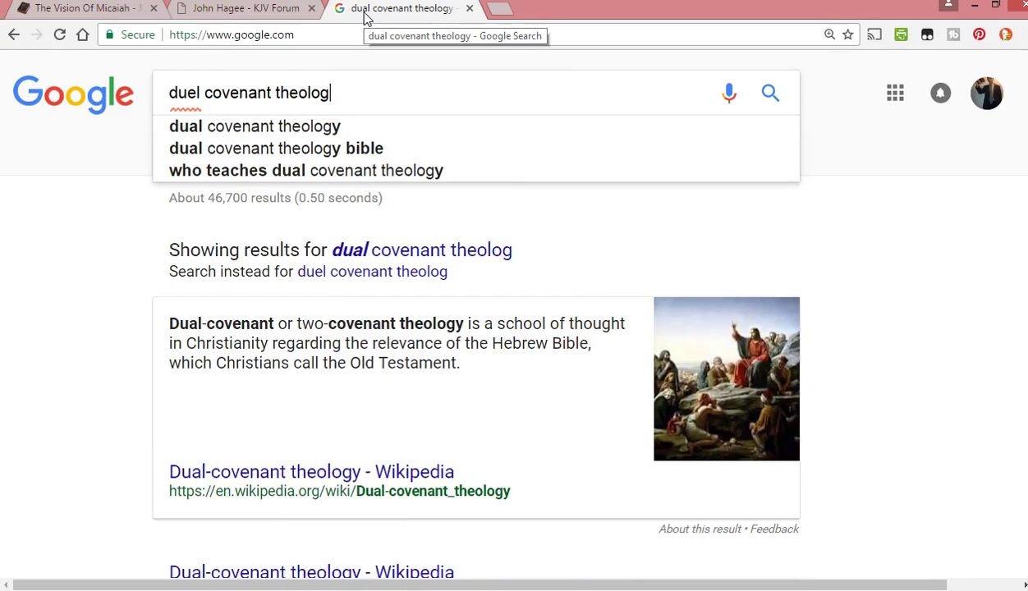
left_click(241, 9)
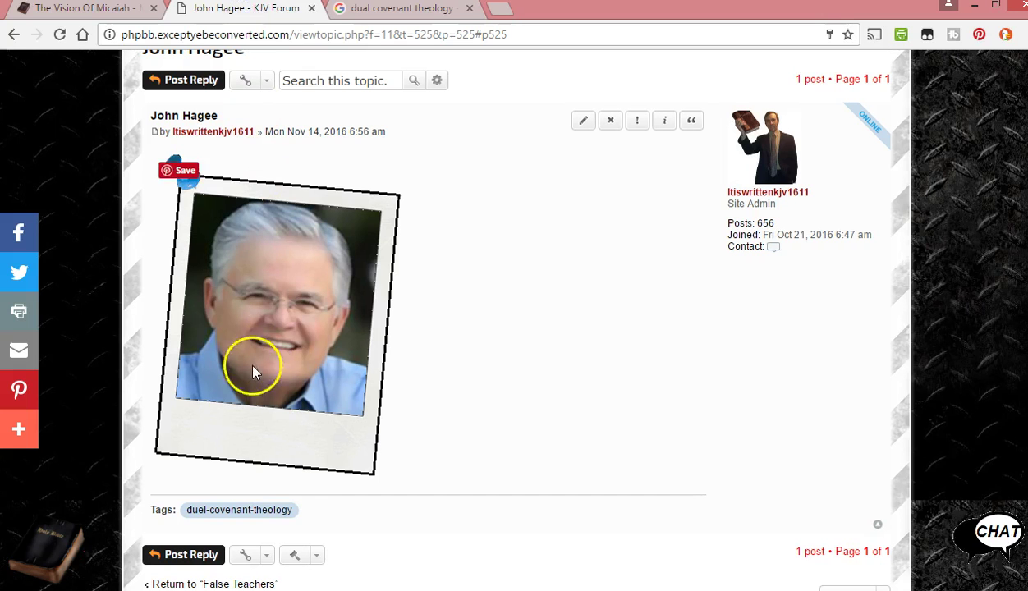
- Reopen the John Hagee post's edit form and erase the misspelled 'duel' part of the tag
scroll(534, 328, "up", 2)
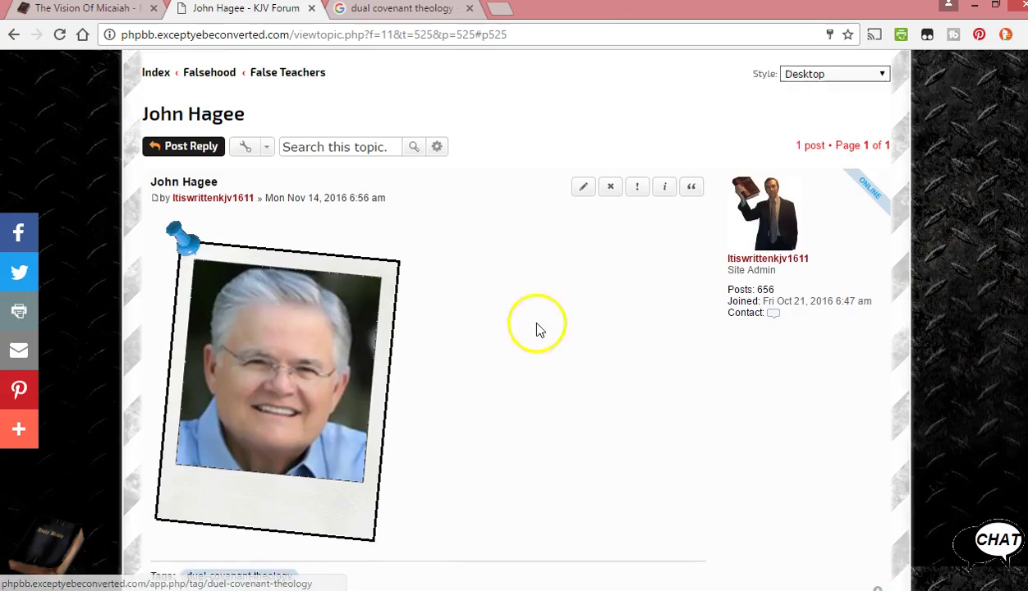
left_click(583, 284)
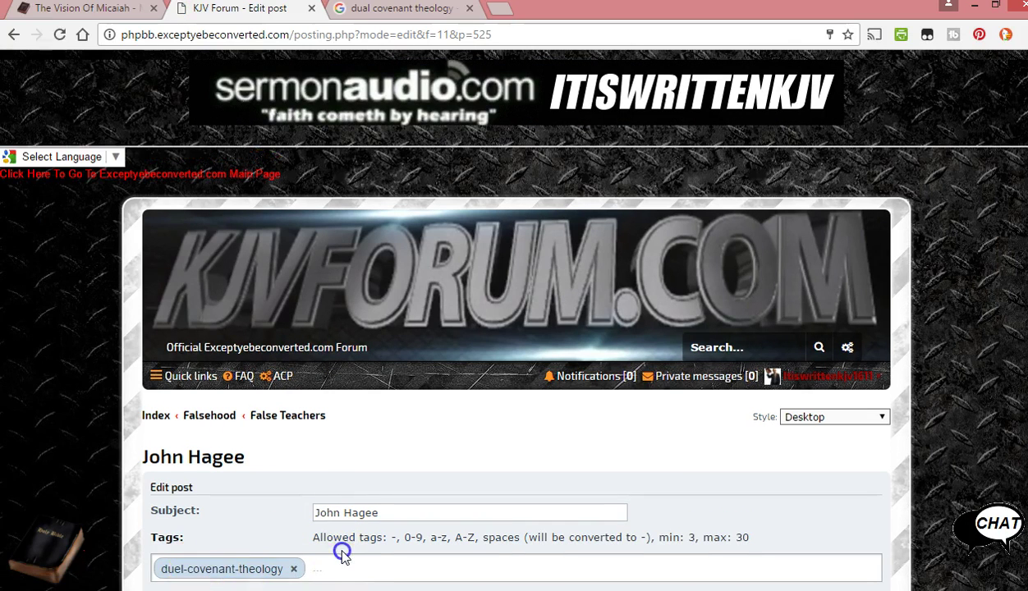
left_click(344, 558)
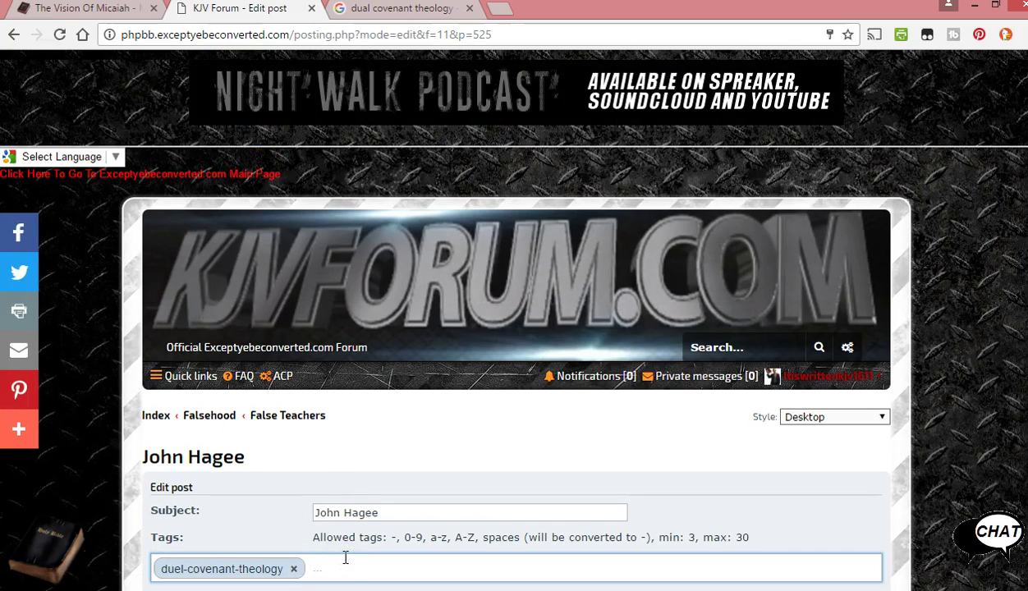
key("BackSpace")
key("BackSpace")
key("BackSpace")
key("BackSpace")
key("BackSpace")
key("BackSpace")
key("BackSpace")
key("BackSpace")
key("BackSpace")
key("BackSpace")
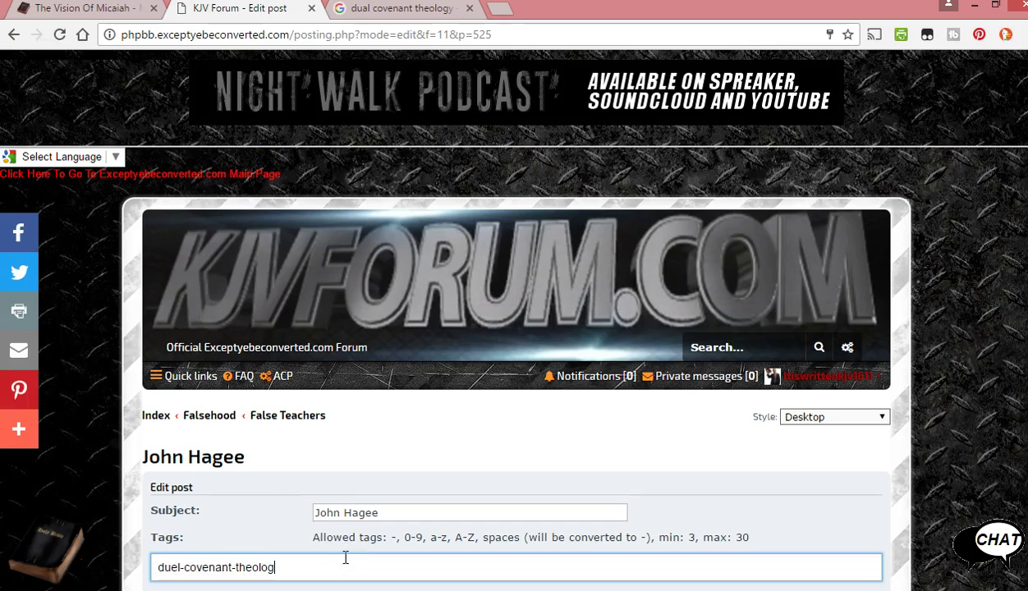
key("BackSpace")
key("BackSpace")
key("BackSpace")
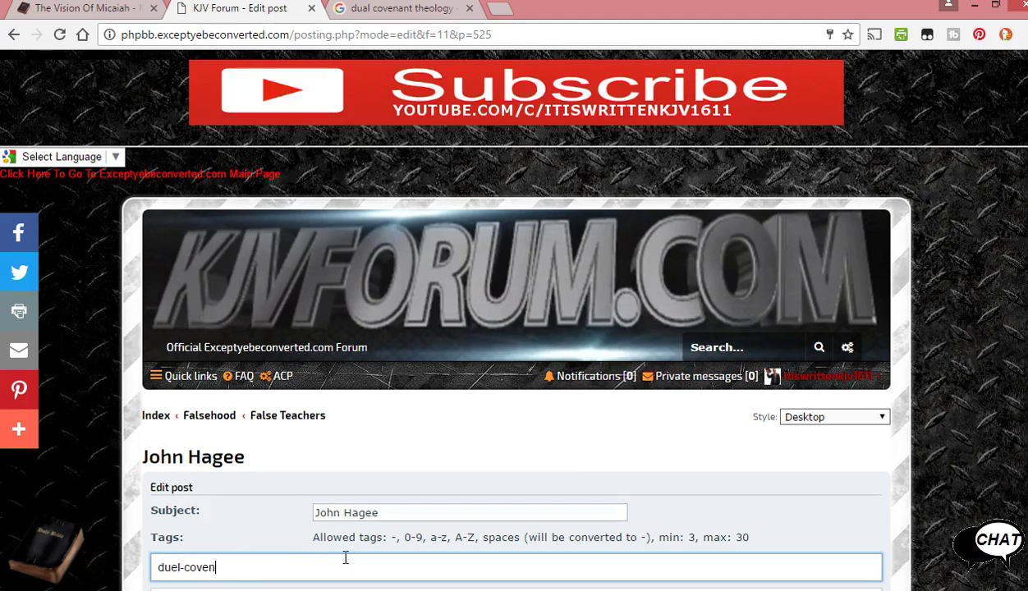
key("BackSpace")
key("BackSpace")
- Retype the tag as dual-covenant-theology and submit the edit
type("al co")
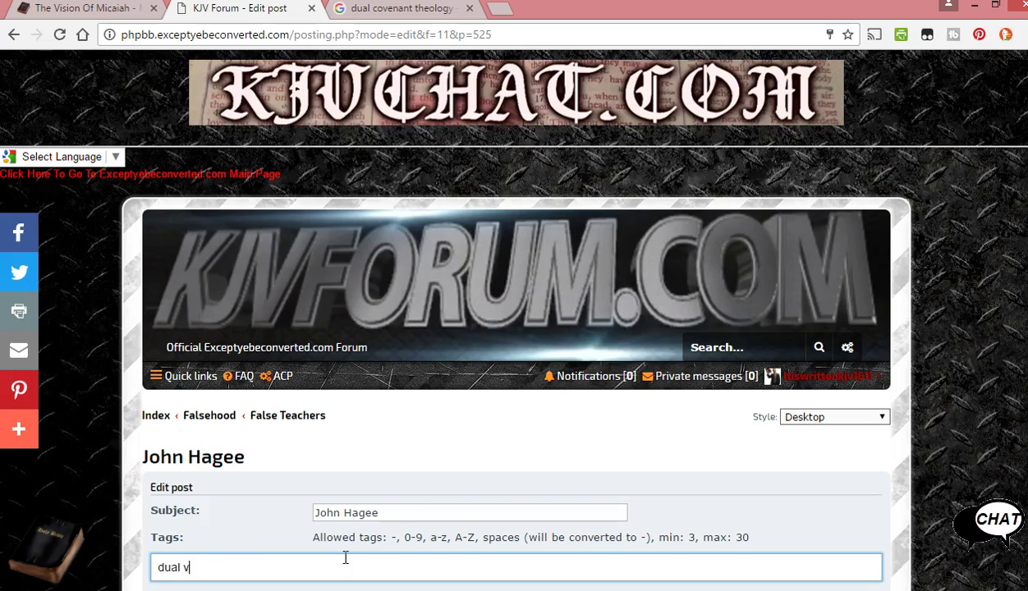
type("venant")
type(" thoelogy")
key("BackSpace")
key("BackSpace")
key("BackSpace")
key("BackSpace")
key("BackSpace")
key("BackSpace")
type("eology")
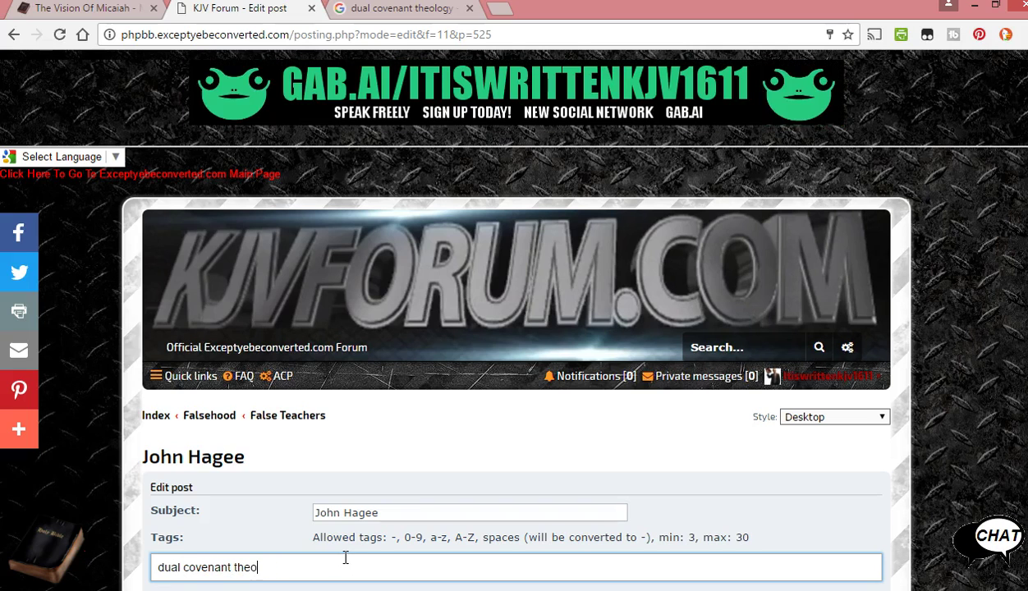
scroll(349, 546, "down", 3)
left_click(433, 447)
scroll(533, 468, "down", 2)
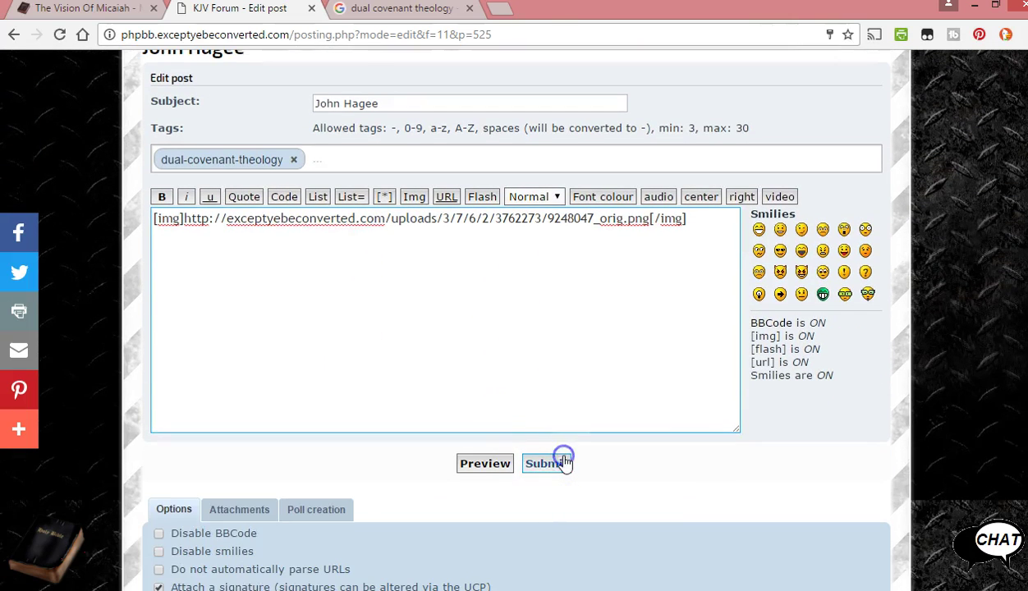
left_click(563, 461)
- Scroll through the saved John Hagee post down to its Tags row
scroll(574, 462, "down", 3)
scroll(573, 462, "down", 3)
scroll(573, 462, "up", 3)
scroll(495, 515, "down", 1)
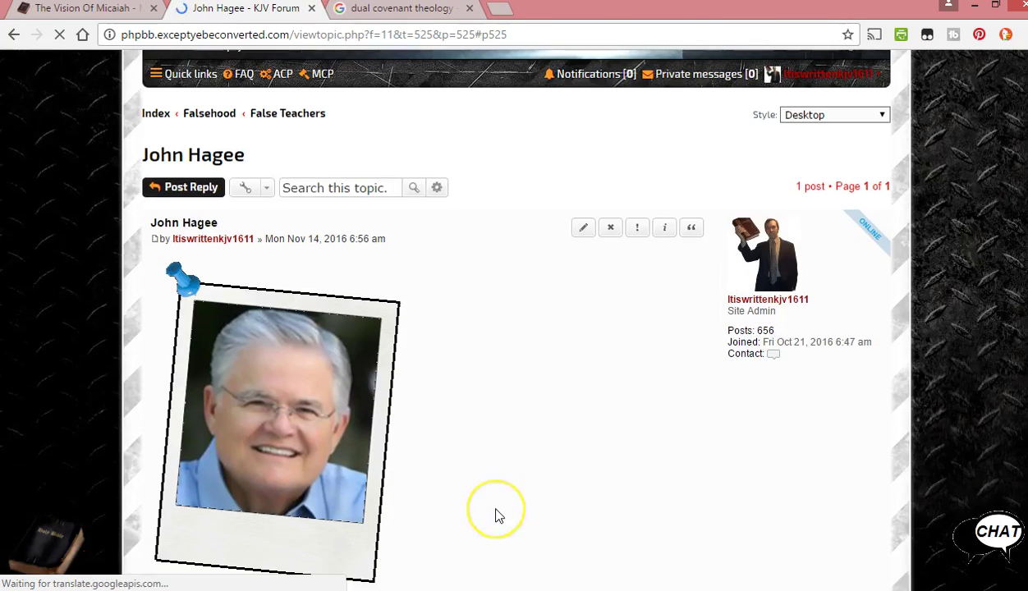
scroll(495, 515, "down", 3)
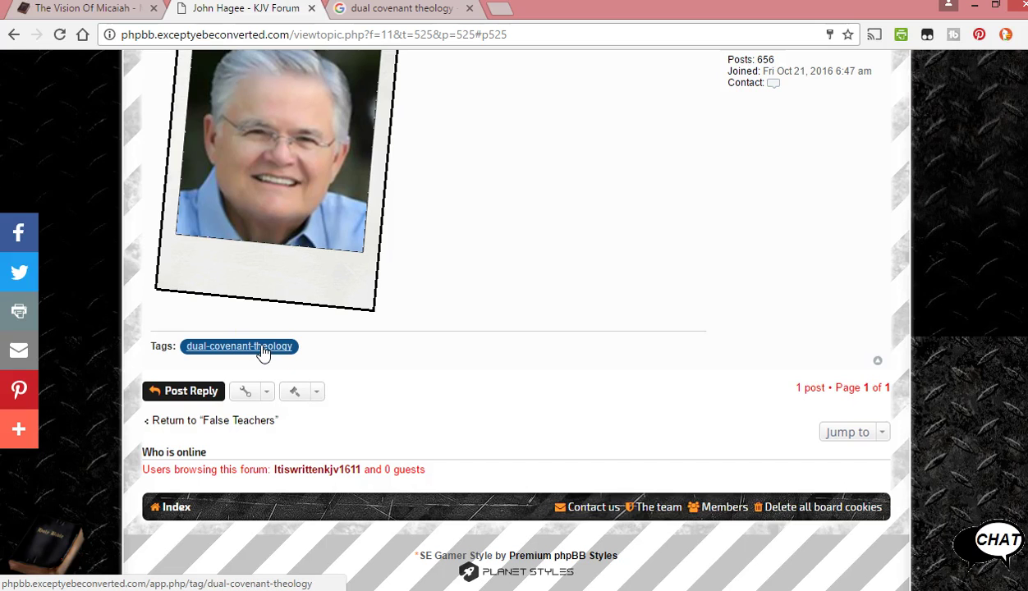
scroll(402, 344, "up", 2)
scroll(230, 406, "down", 1)
- Open the dual-covenant-theology tag search, go back to the topic, and reopen it
left_click(243, 439)
left_click(230, 429)
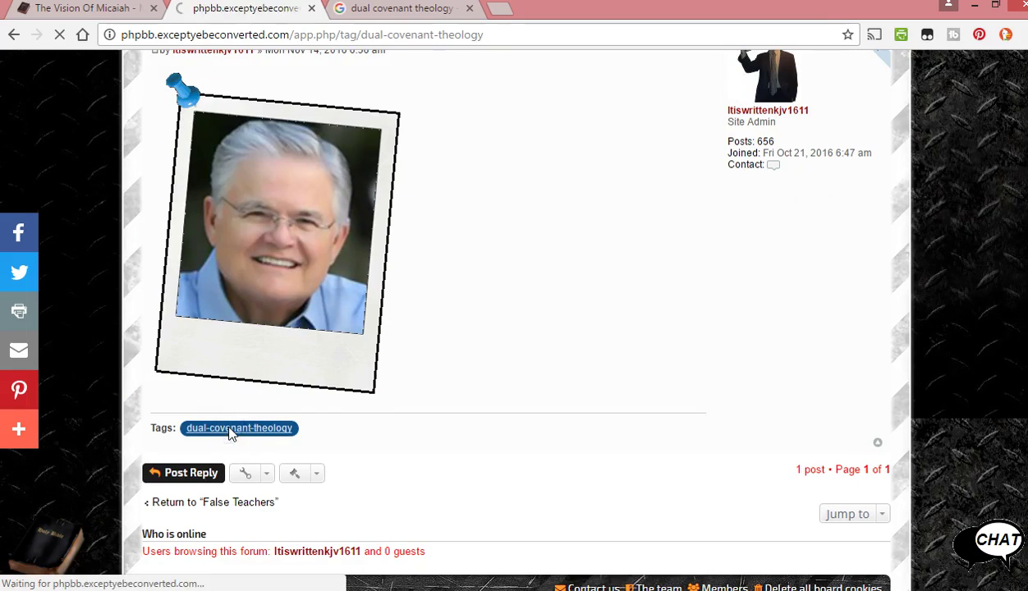
scroll(337, 458, "down", 2)
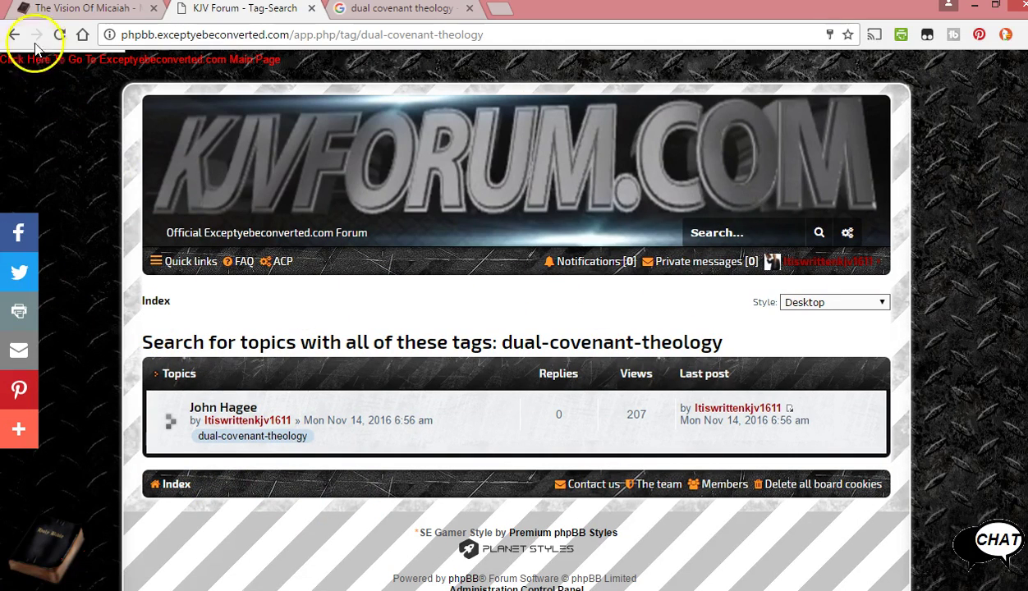
left_click(23, 35)
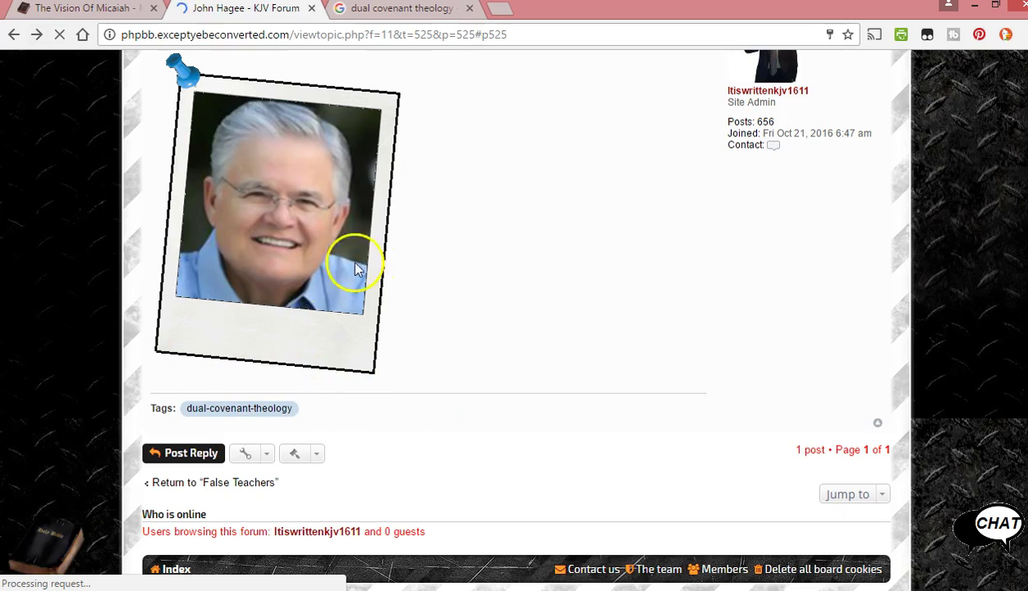
left_click(277, 433)
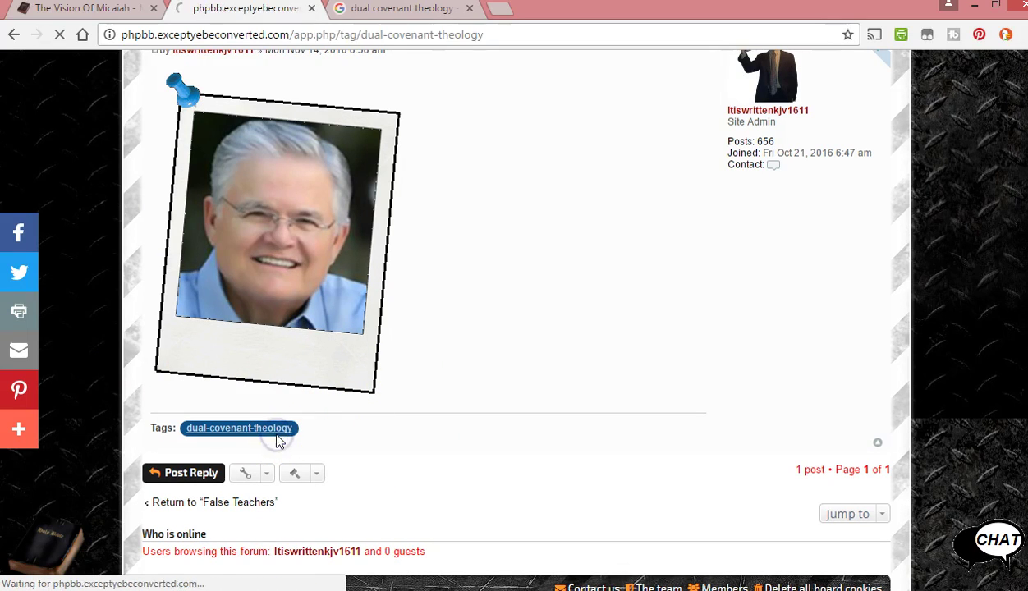